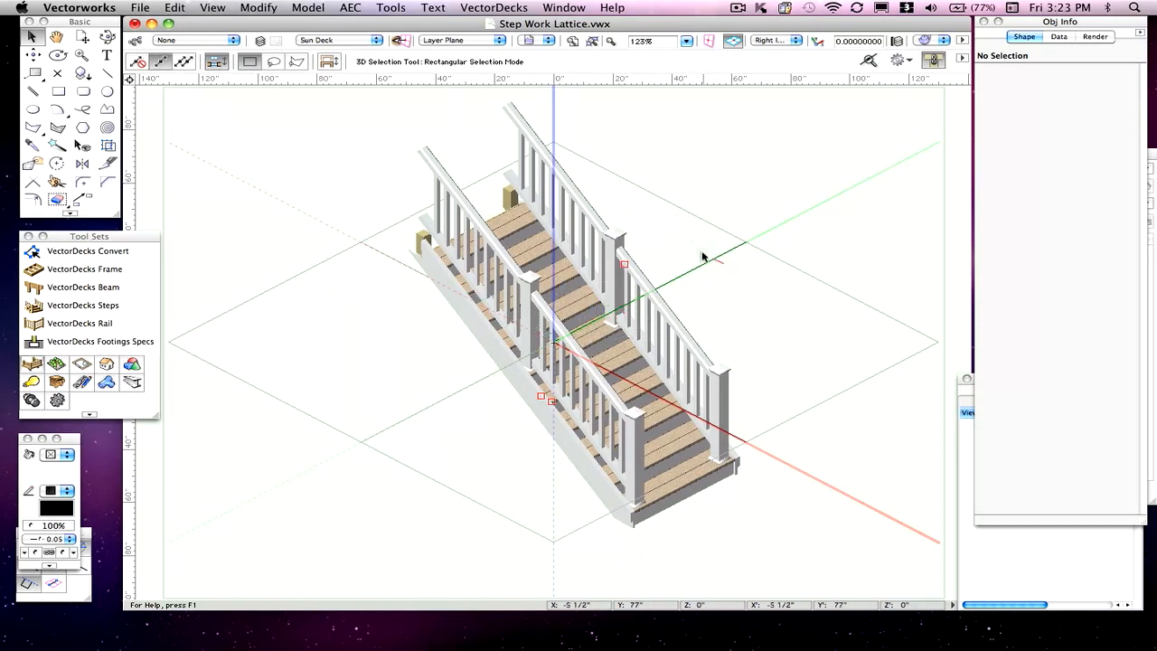
Open the lattice options of the staircase's step specifications and set the preview text size to 8
{"action": "left_click", "coordinate": [651, 292]}
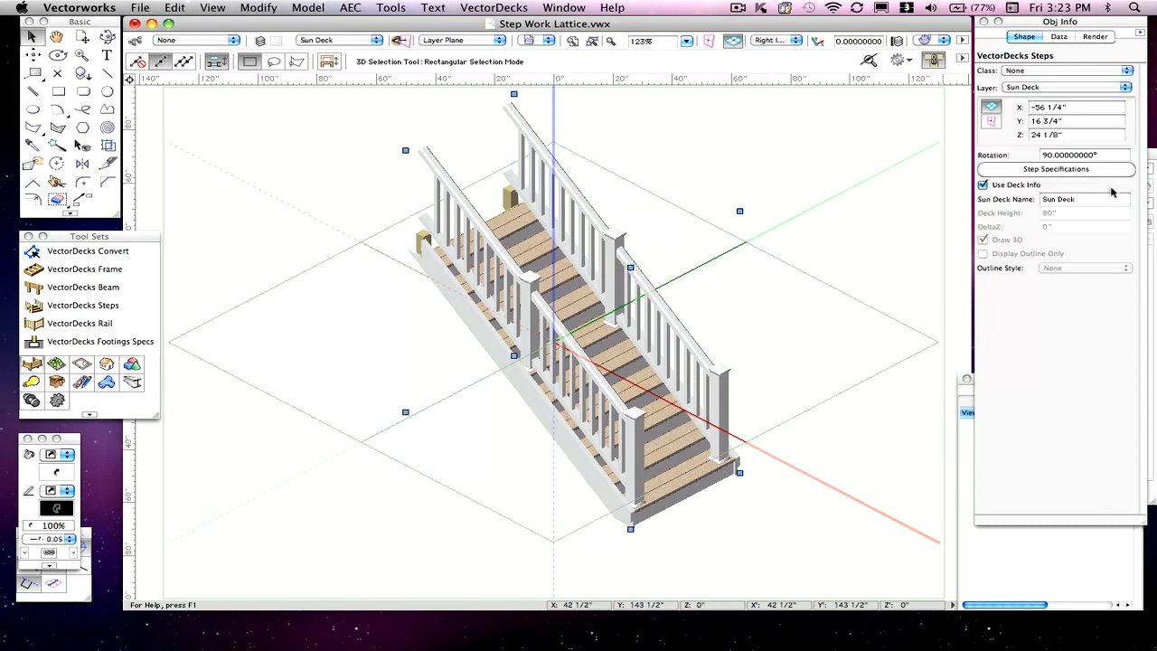
{"action": "left_click", "coordinate": [1056, 170]}
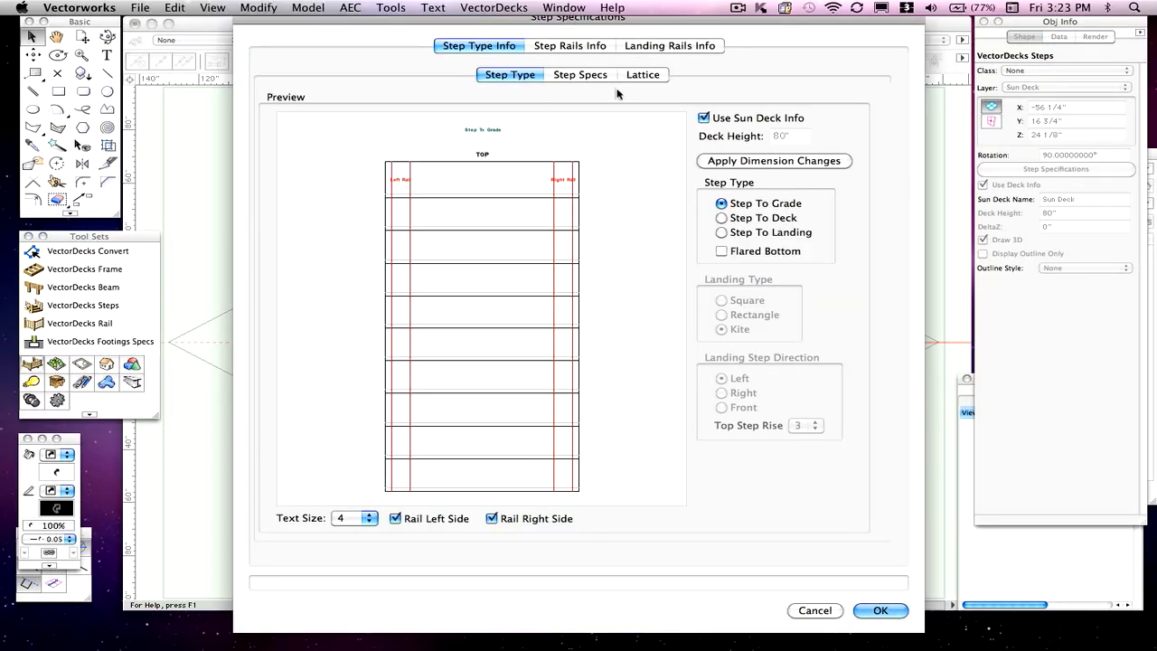
{"action": "left_click", "coordinate": [644, 77]}
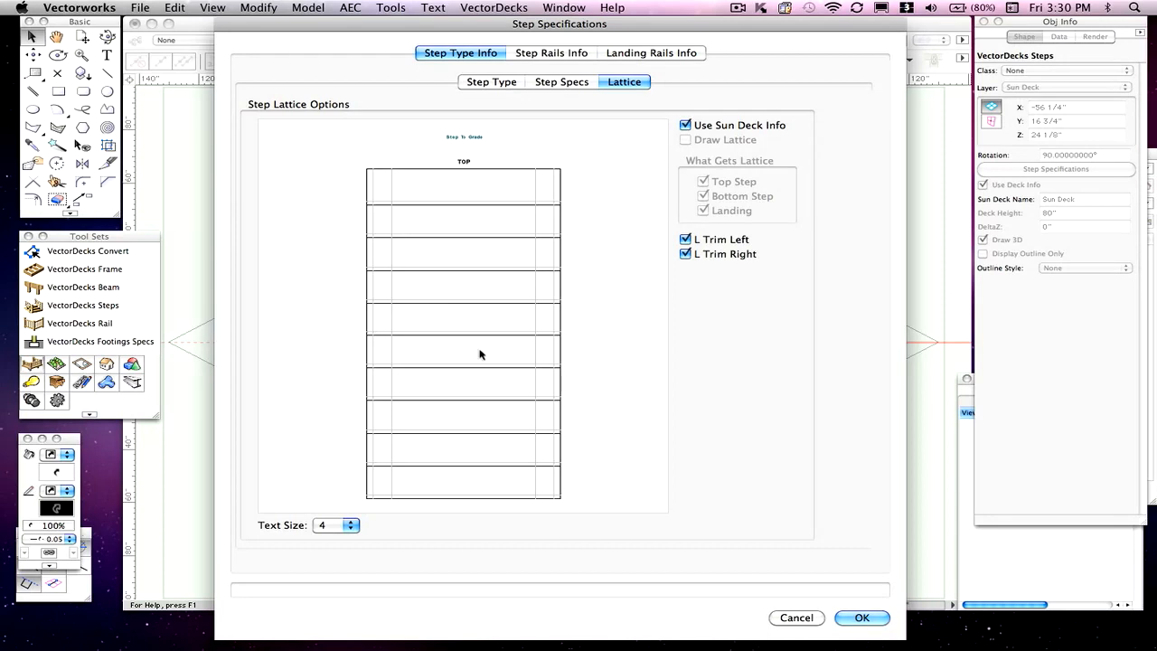
{"action": "mouse_move", "coordinate": [351, 25]}
{"action": "left_mouse_down"}
{"action": "mouse_move", "coordinate": [882, 127]}
{"action": "mouse_move", "coordinate": [938, 161]}
{"action": "mouse_move", "coordinate": [561, 118]}
{"action": "mouse_move", "coordinate": [347, 24]}
{"action": "left_mouse_up"}
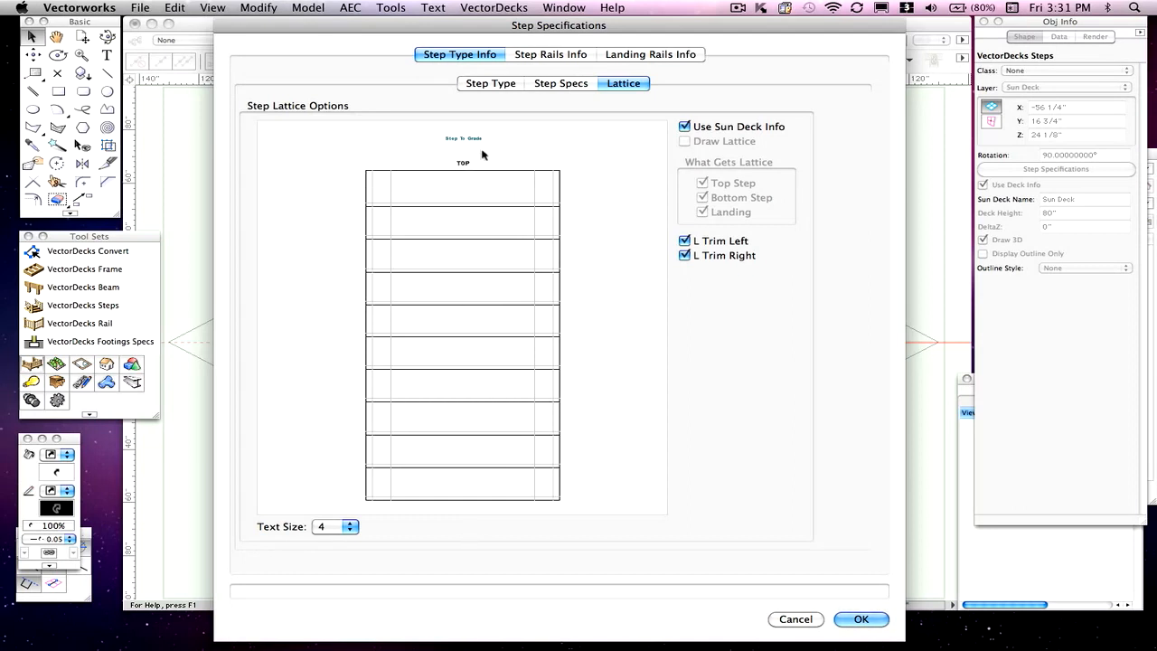
{"action": "left_click", "coordinate": [335, 530]}
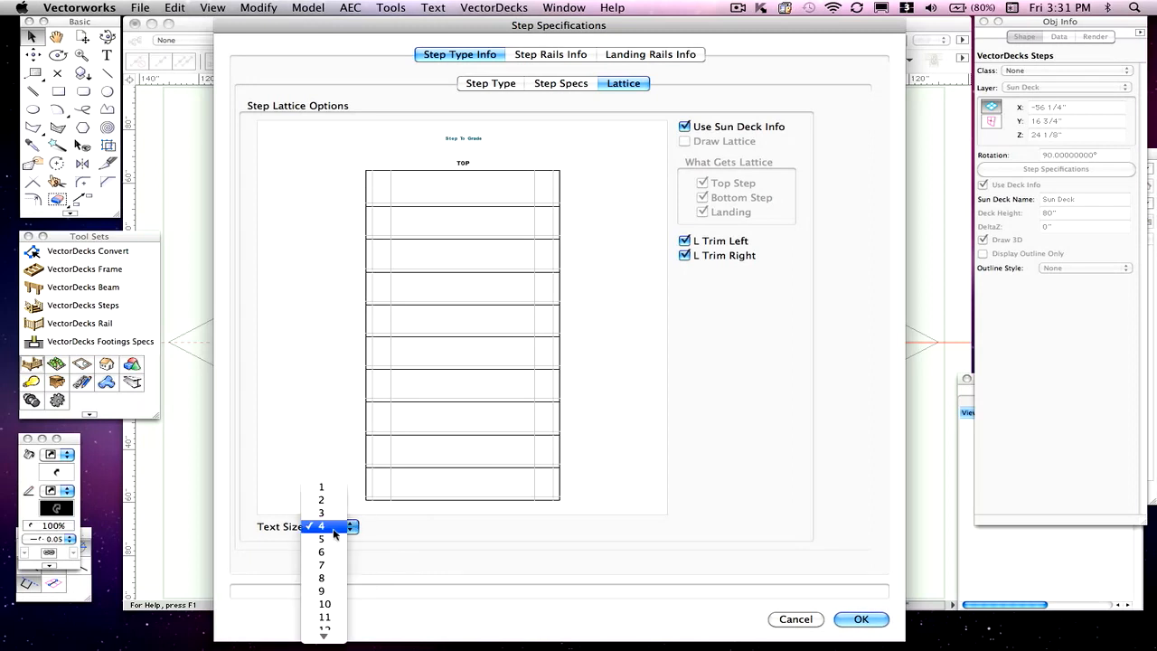
{"action": "left_click", "coordinate": [335, 578]}
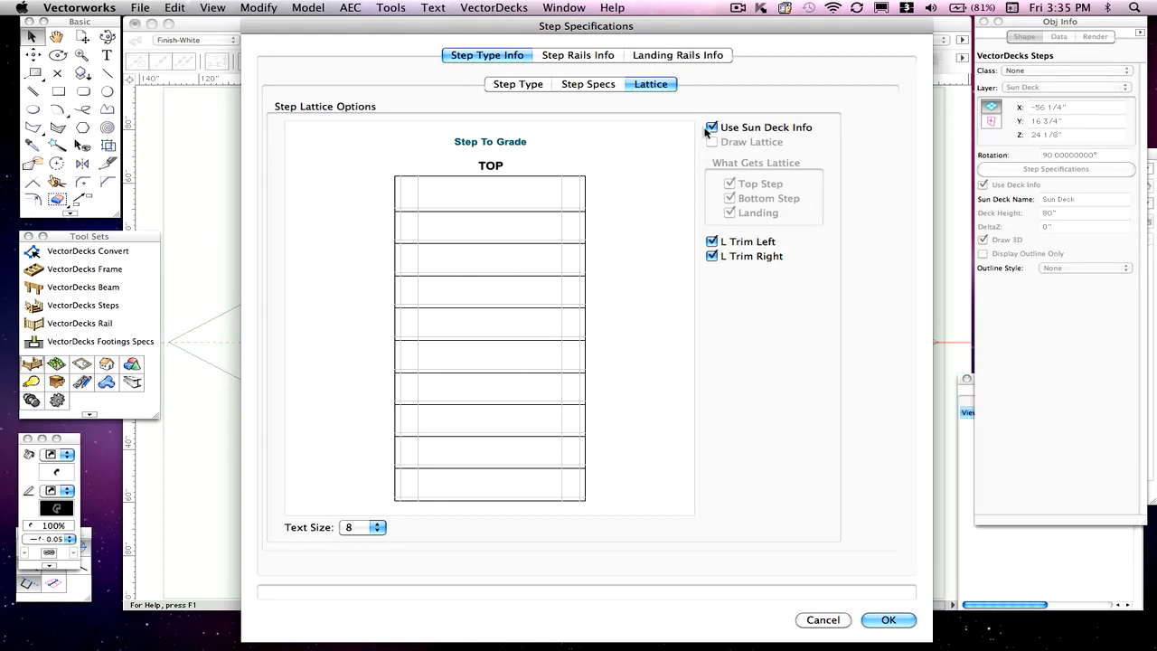
Turn off Use Sun Deck Info for the staircase's lattice and enable Draw Lattice
{"action": "mouse_move", "coordinate": [461, 30]}
{"action": "left_mouse_down"}
{"action": "mouse_move", "coordinate": [924, 433]}
{"action": "mouse_move", "coordinate": [907, 381]}
{"action": "mouse_move", "coordinate": [643, 121]}
{"action": "mouse_move", "coordinate": [448, 29]}
{"action": "left_mouse_up"}
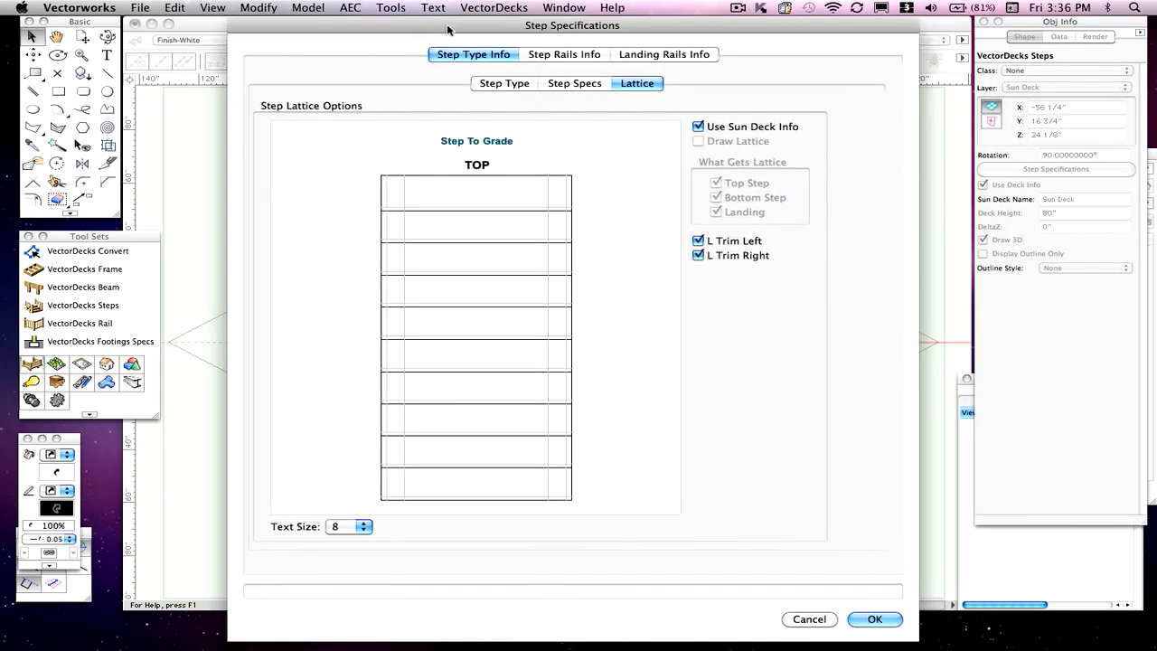
{"action": "left_click", "coordinate": [698, 126]}
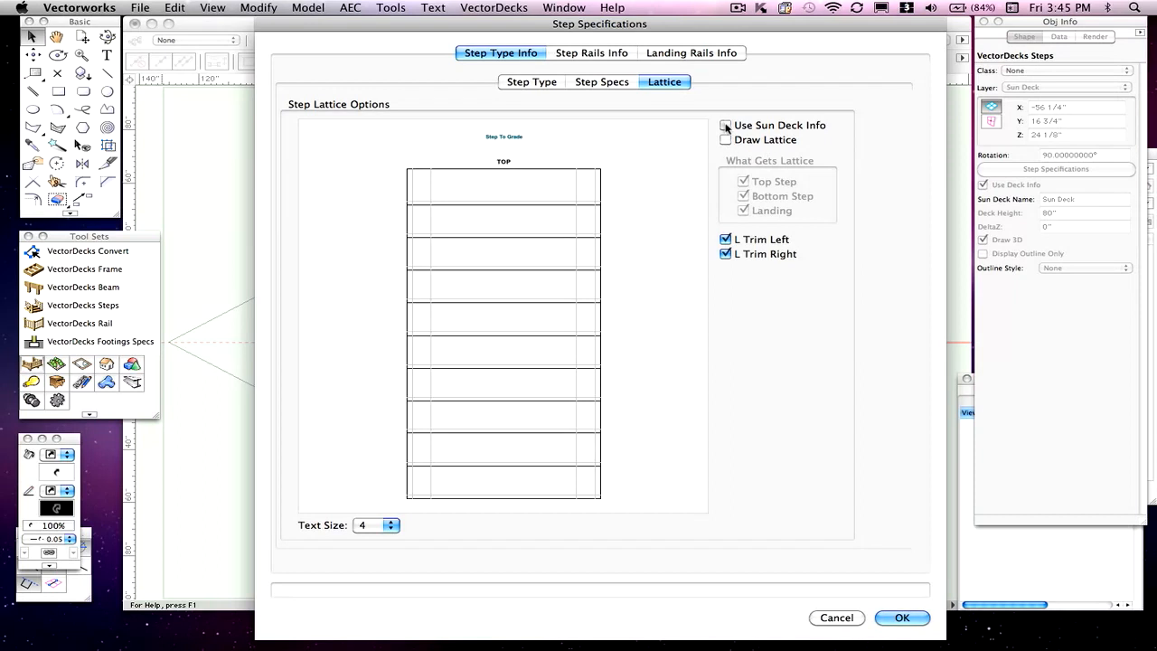
{"action": "left_click", "coordinate": [726, 126]}
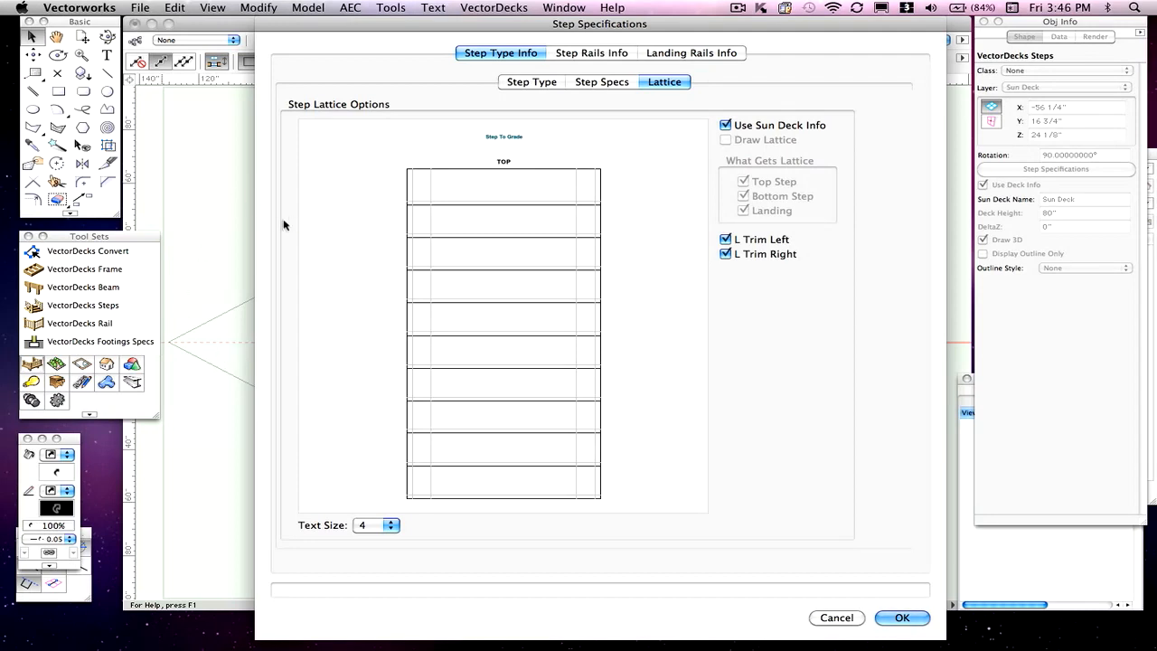
{"action": "mouse_move", "coordinate": [378, 29]}
{"action": "left_mouse_down"}
{"action": "mouse_move", "coordinate": [487, 216]}
{"action": "mouse_move", "coordinate": [708, 368]}
{"action": "mouse_move", "coordinate": [477, 118]}
{"action": "mouse_move", "coordinate": [376, 32]}
{"action": "left_mouse_up"}
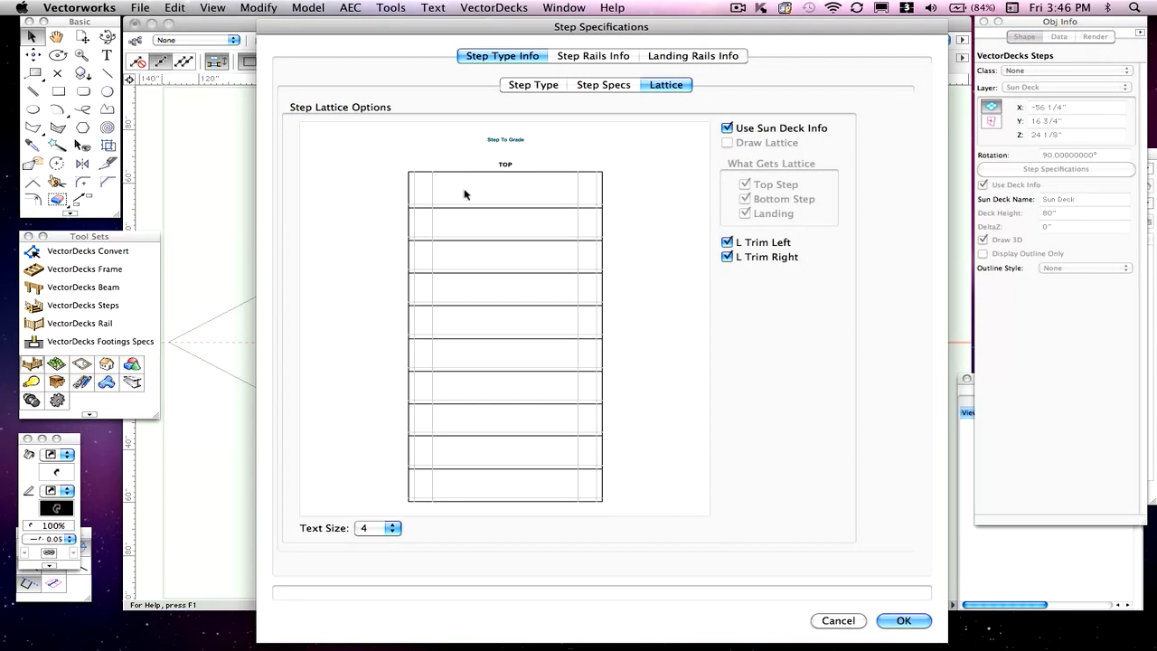
{"action": "left_click", "coordinate": [729, 131]}
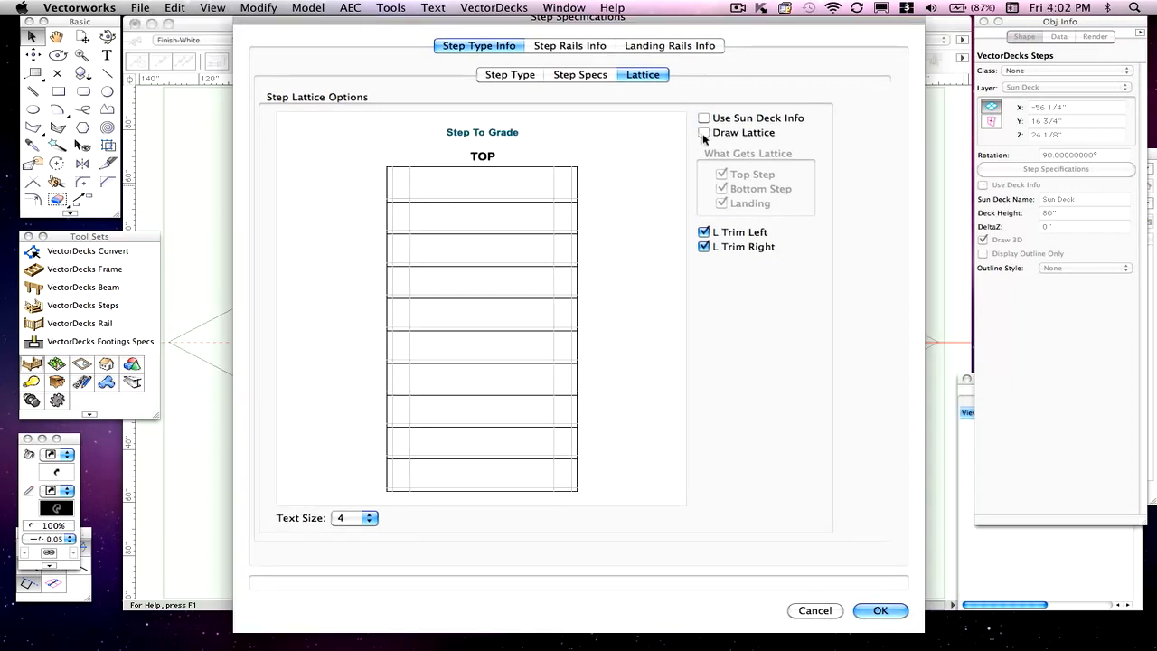
{"action": "left_click", "coordinate": [703, 132]}
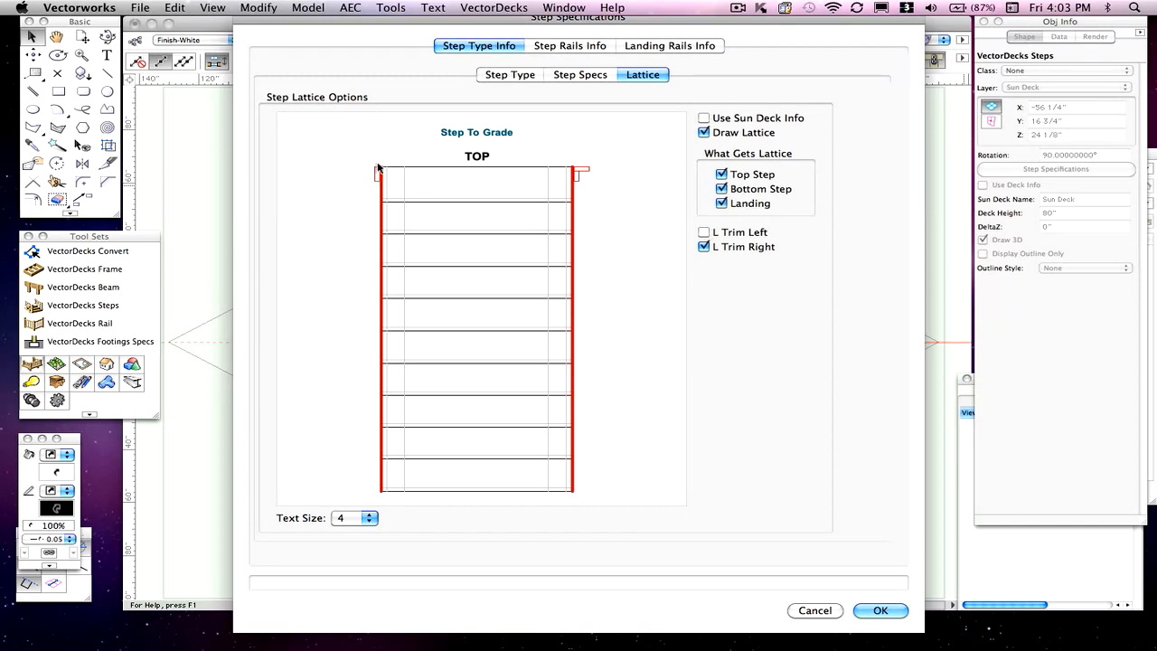
Include the left L trim on the staircase's lattice and apply the step specifications
{"action": "left_click", "coordinate": [705, 234]}
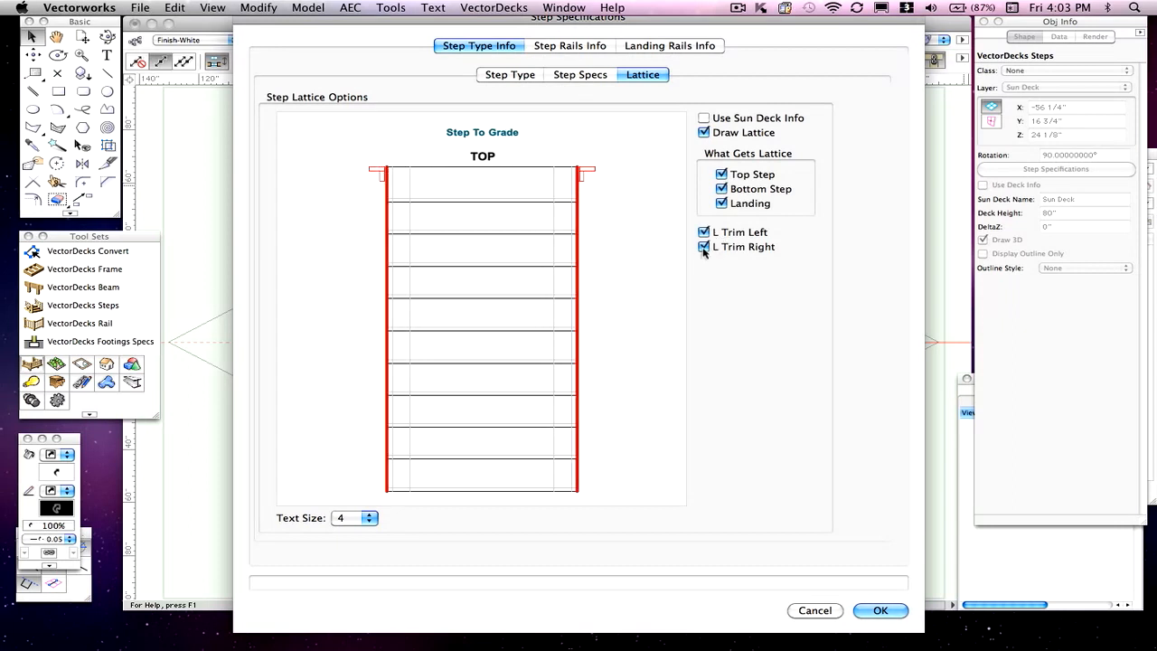
{"action": "left_click", "coordinate": [704, 234]}
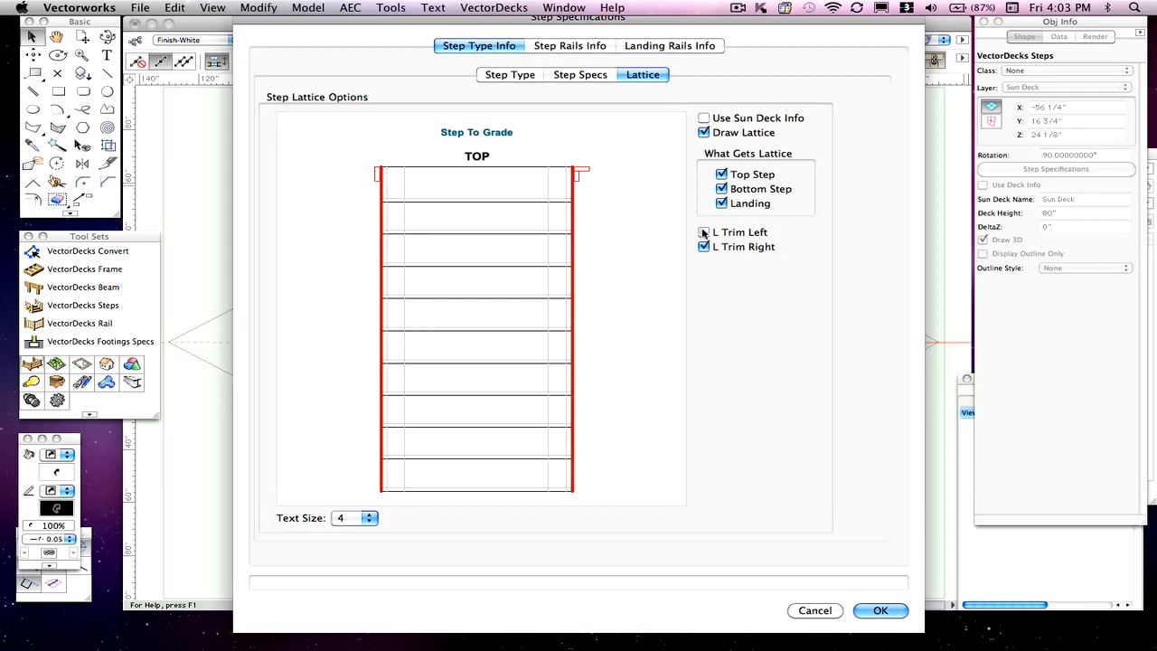
{"action": "left_click", "coordinate": [704, 233]}
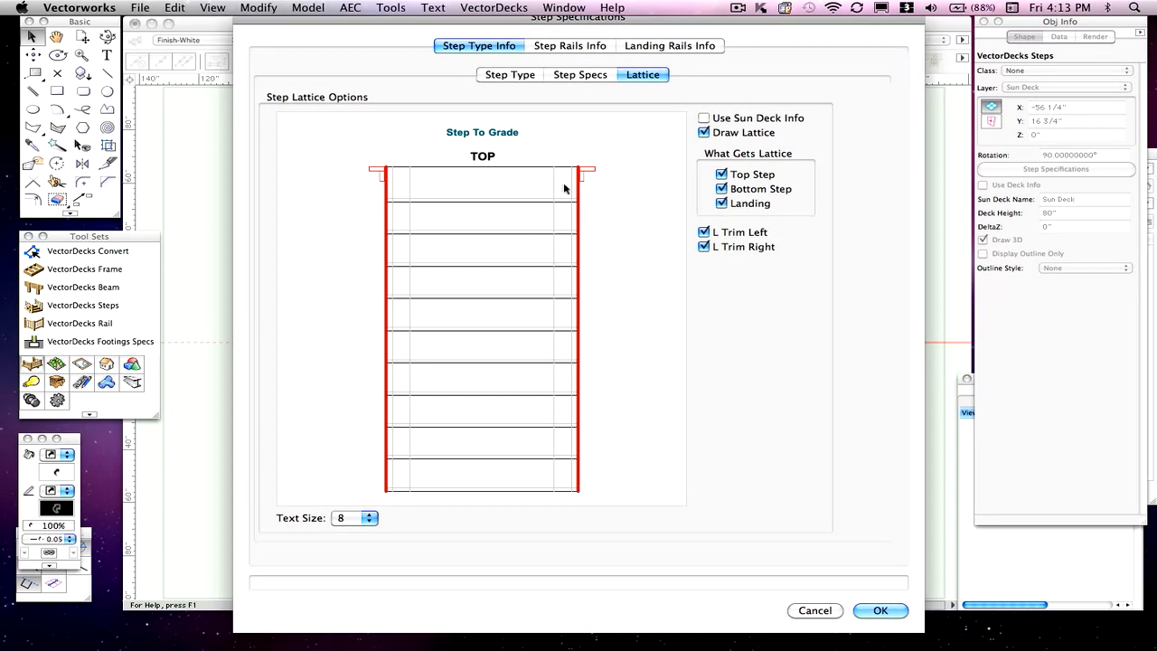
{"action": "left_click", "coordinate": [879, 612]}
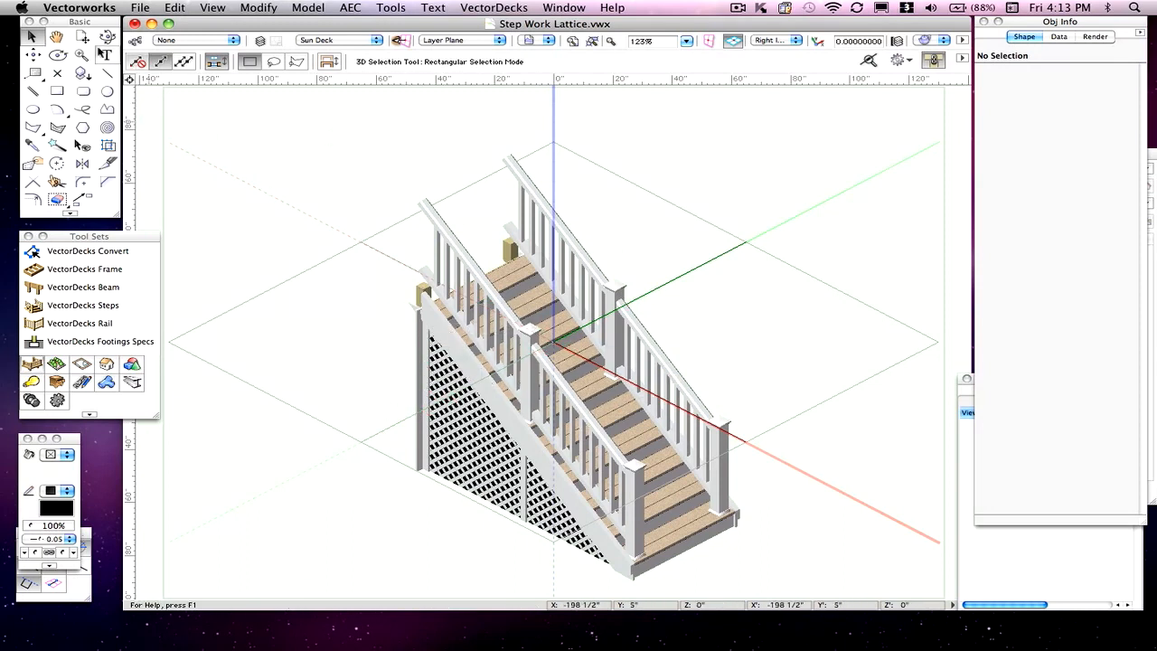
Orbit around the staircase with Flyover to examine the side lattice, and return to the right isometric view
{"action": "left_click", "coordinate": [107, 38]}
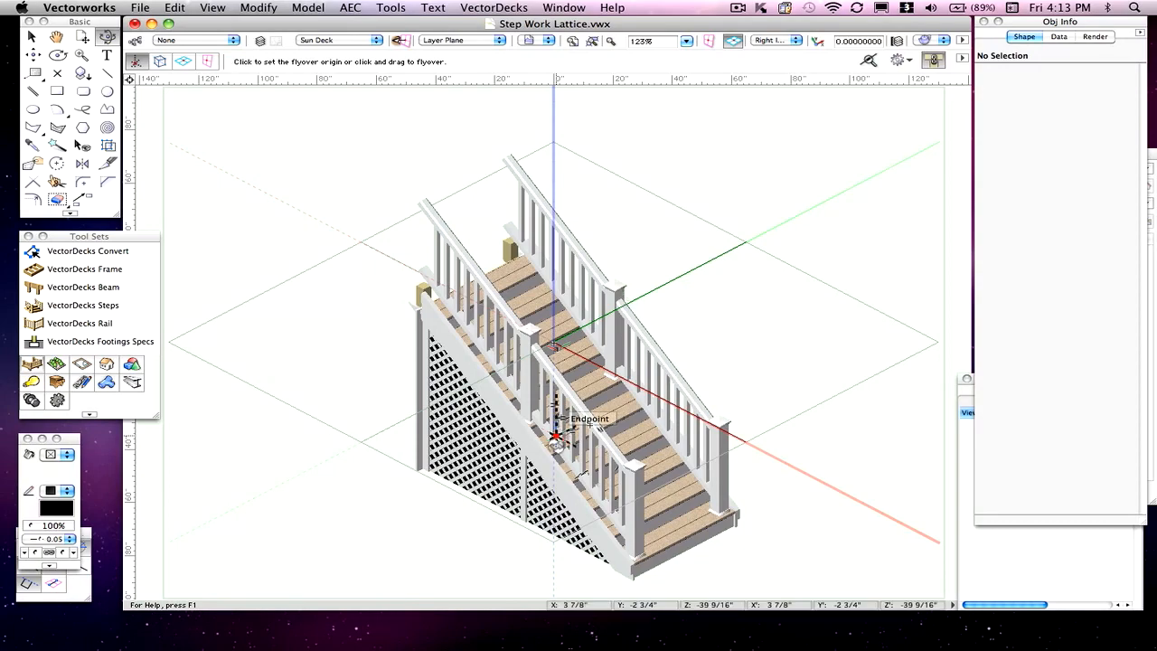
{"action": "left_click_drag", "start_coordinate": [561, 435], "coordinate": [502, 531]}
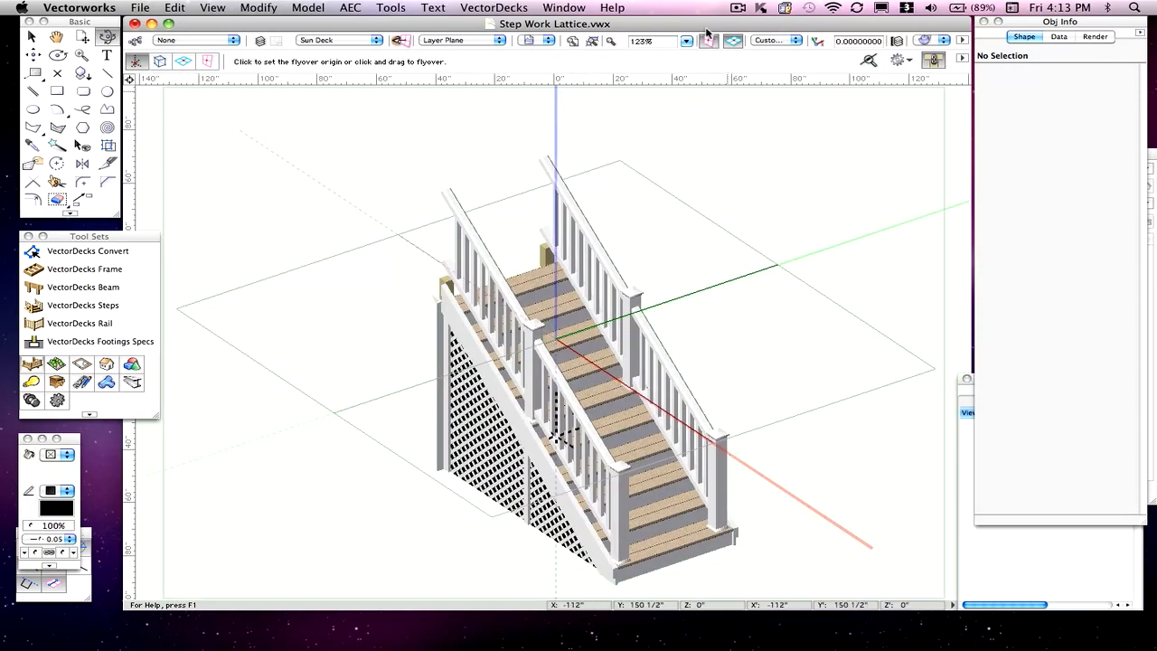
{"action": "left_click", "coordinate": [770, 41]}
{"action": "left_click", "coordinate": [841, 180]}
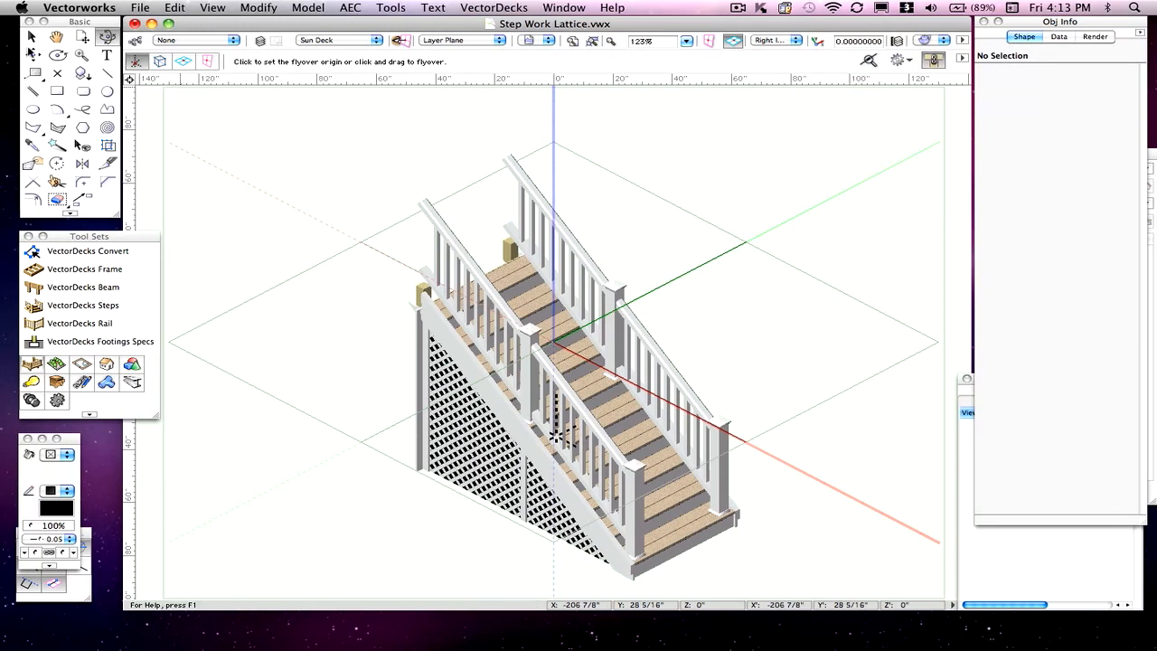
Change the staircase's step type to Step To Landing, check its lattice layout and apply the specifications
{"action": "left_click", "coordinate": [31, 36]}
{"action": "left_click", "coordinate": [631, 323]}
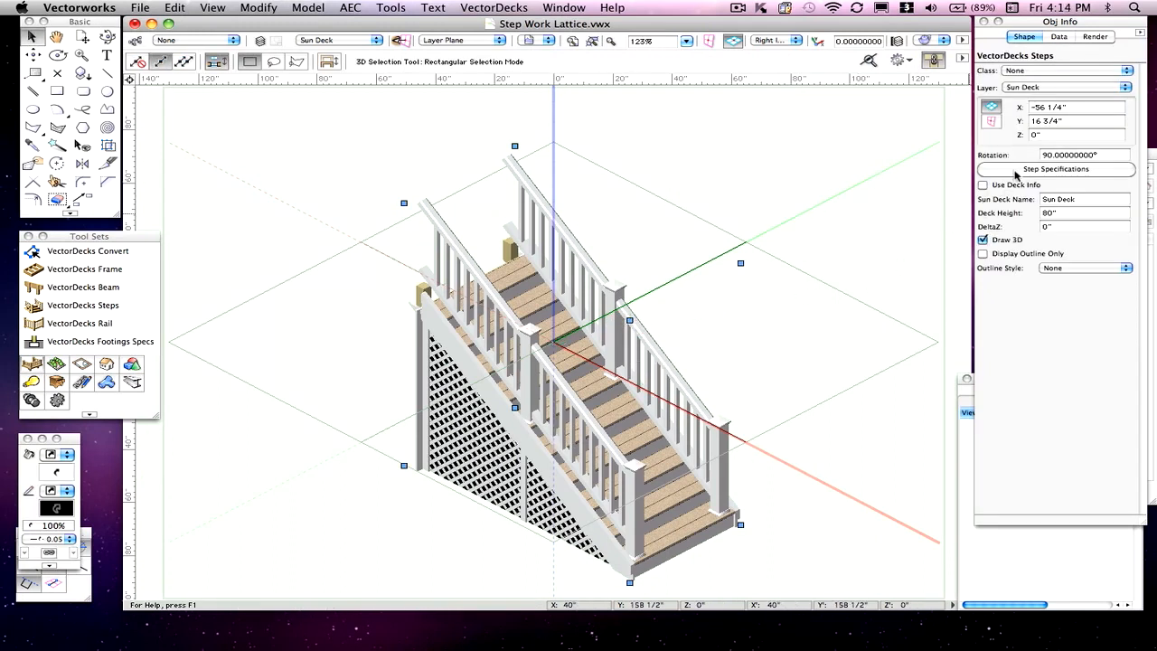
{"action": "left_click", "coordinate": [1016, 170]}
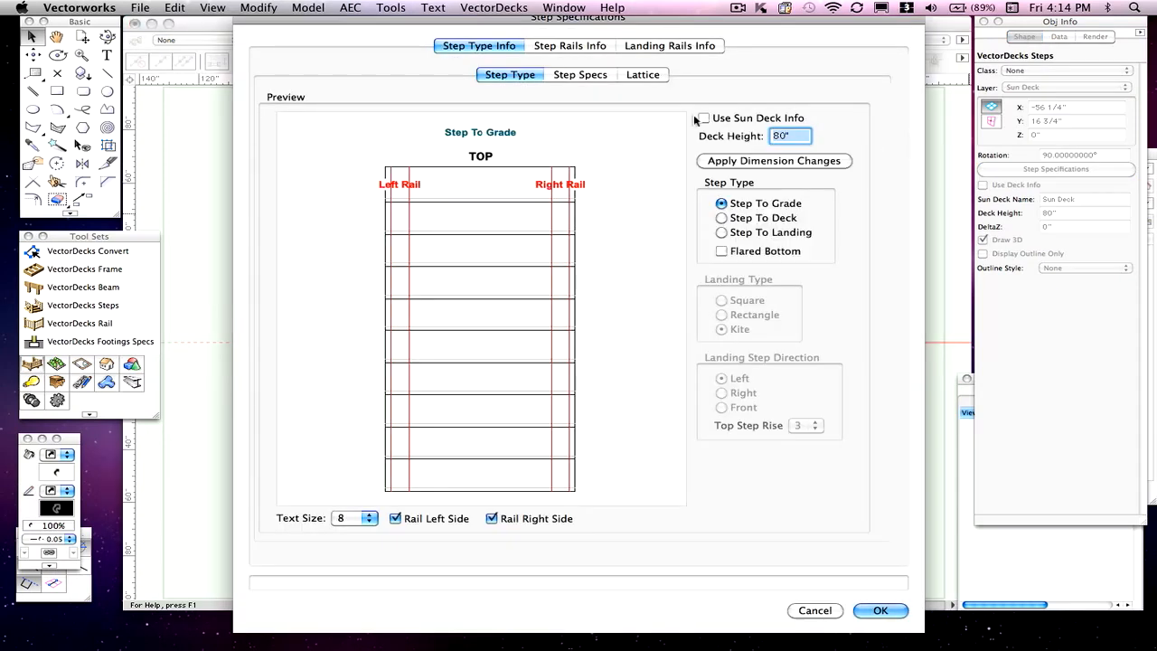
{"action": "left_click", "coordinate": [637, 76]}
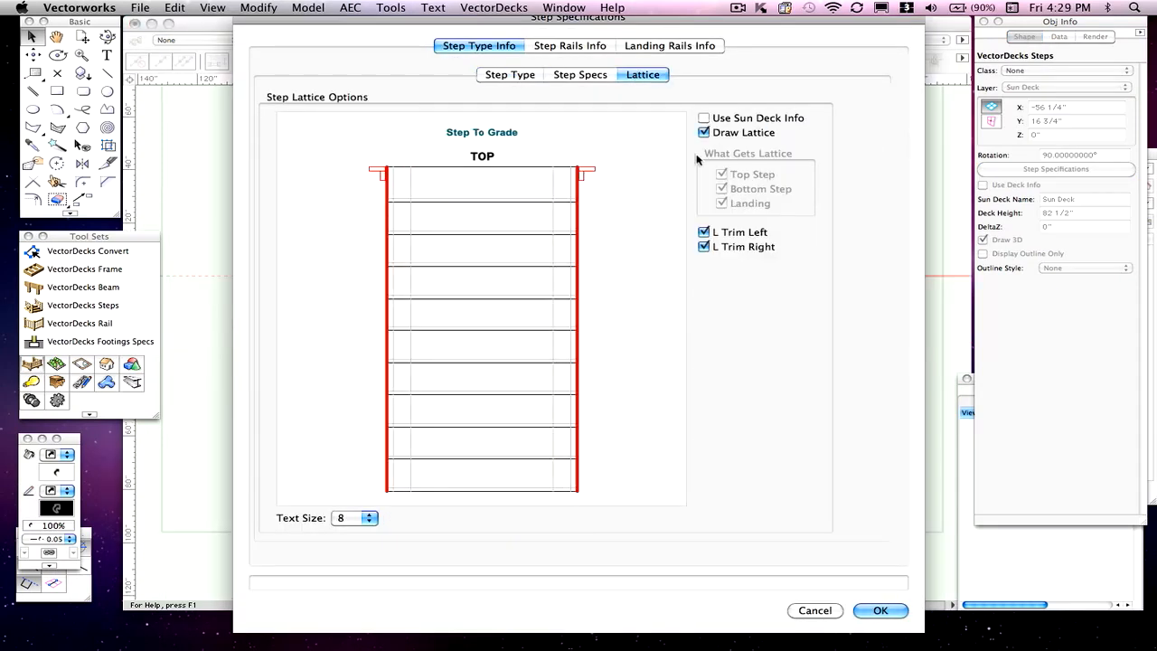
{"action": "left_click", "coordinate": [499, 78]}
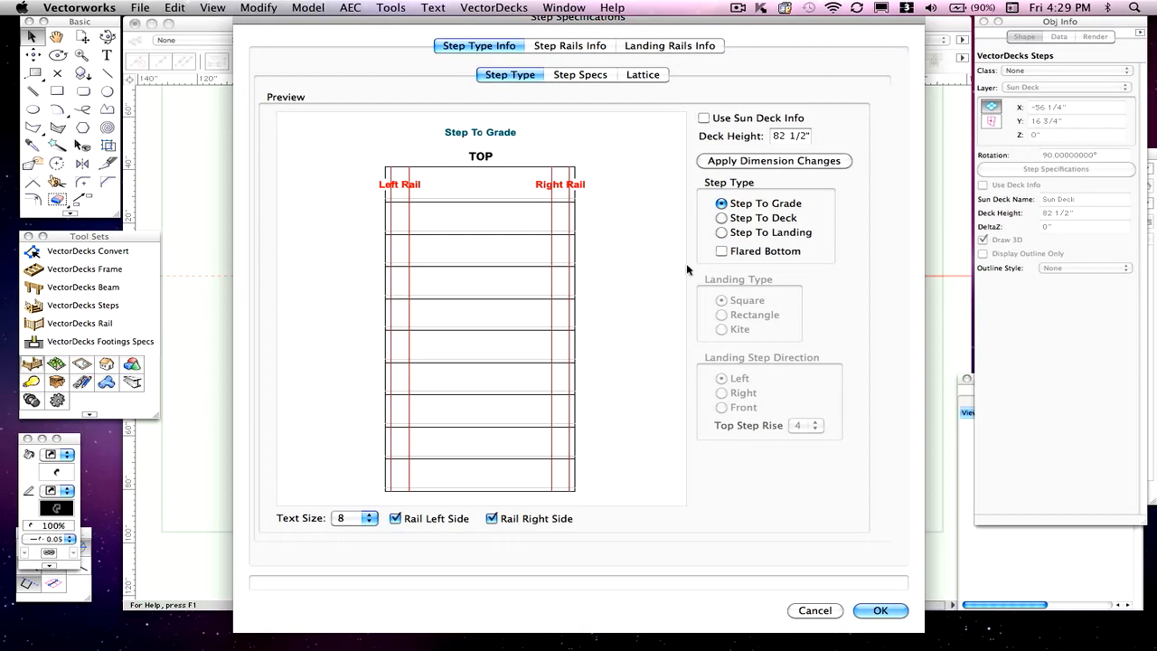
{"action": "left_click", "coordinate": [721, 232]}
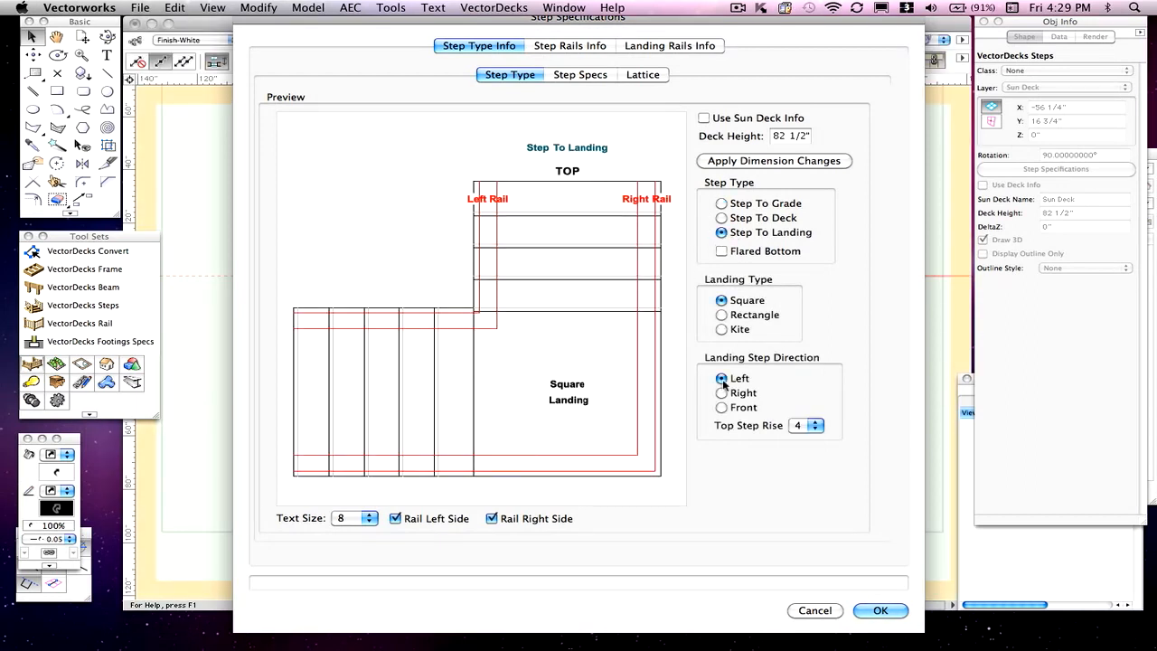
{"action": "left_click", "coordinate": [640, 75]}
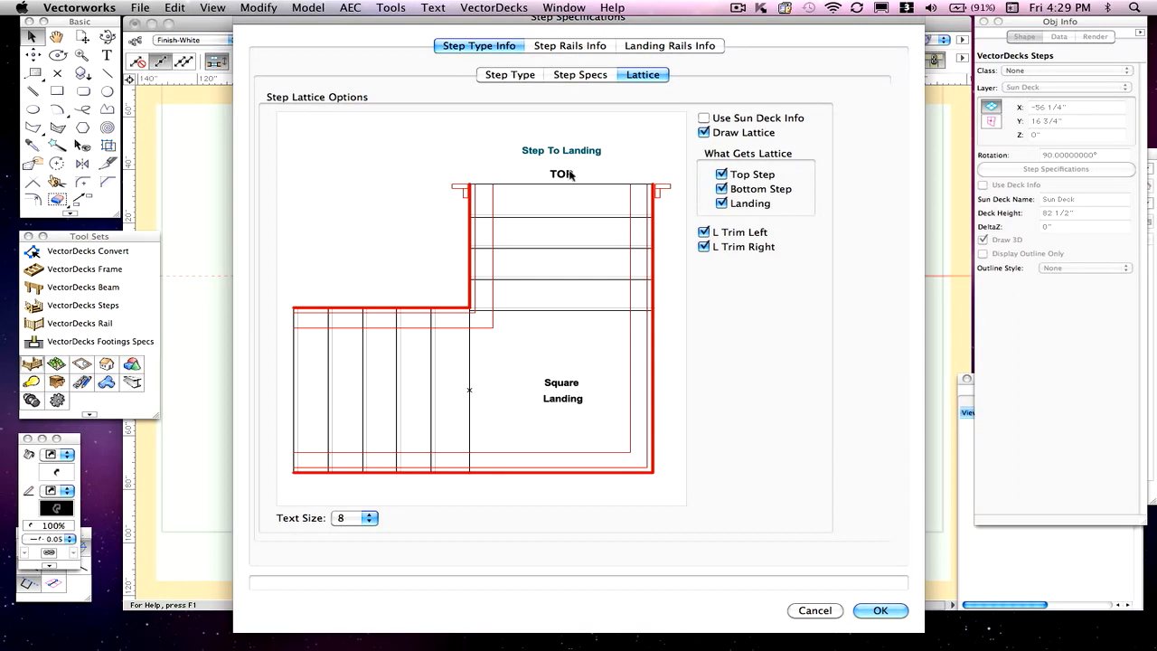
{"action": "left_click", "coordinate": [879, 610]}
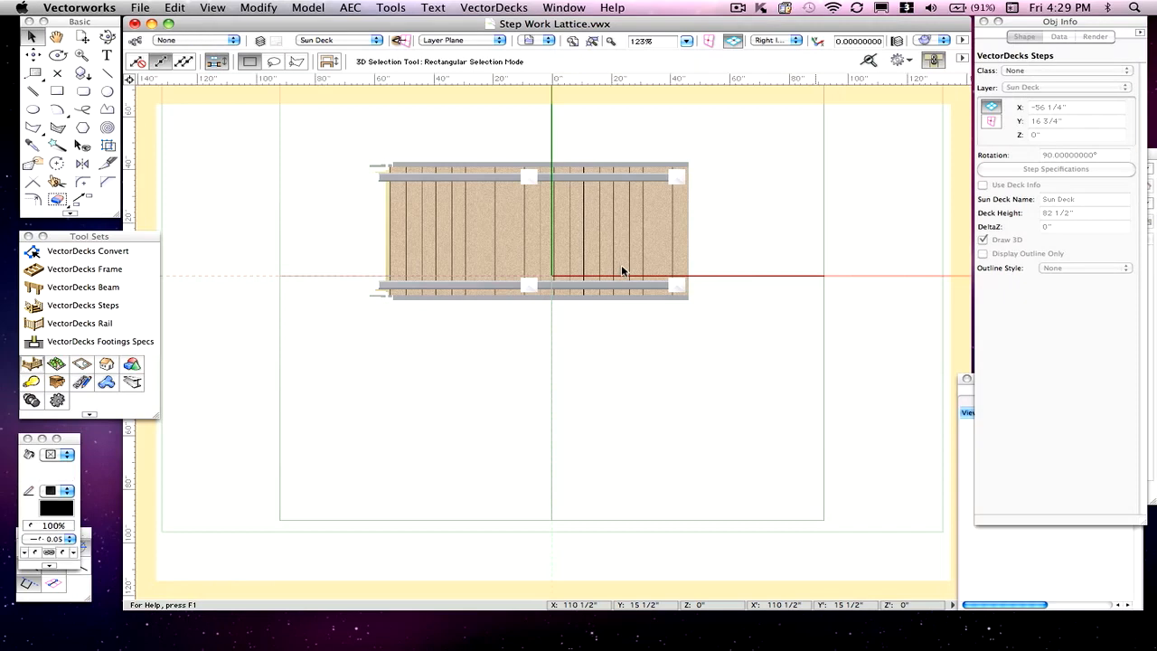
Examine the lattice around the landing staircase in 3D from several sides with Flyover
{"action": "key", "text": "3"}
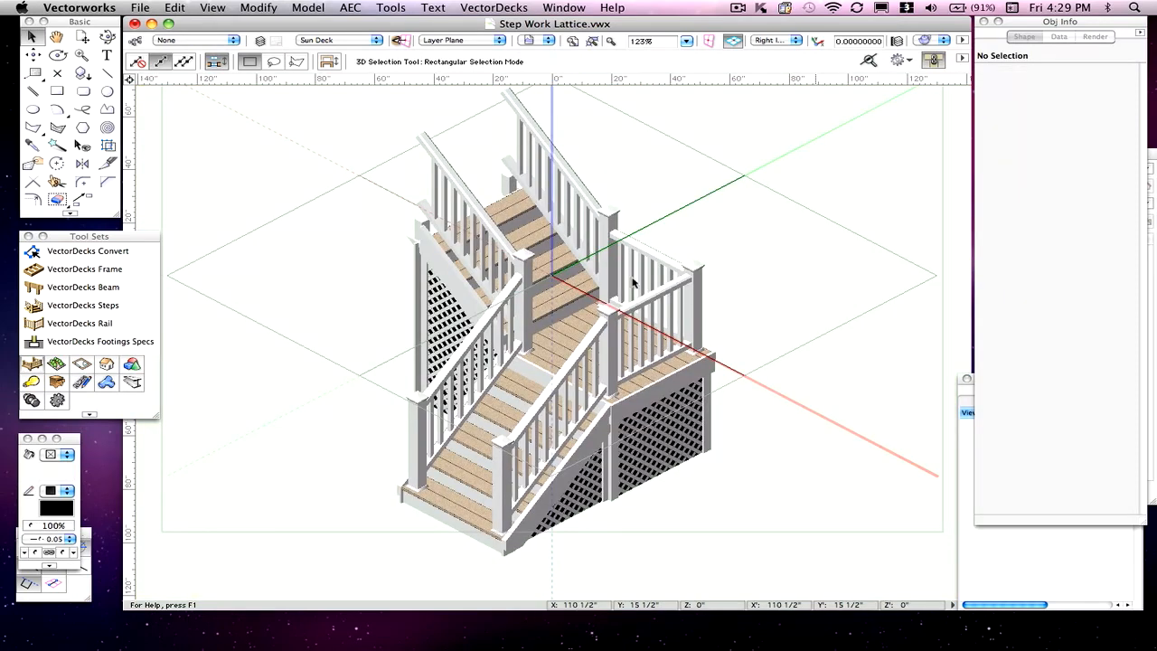
{"action": "left_click", "coordinate": [101, 39]}
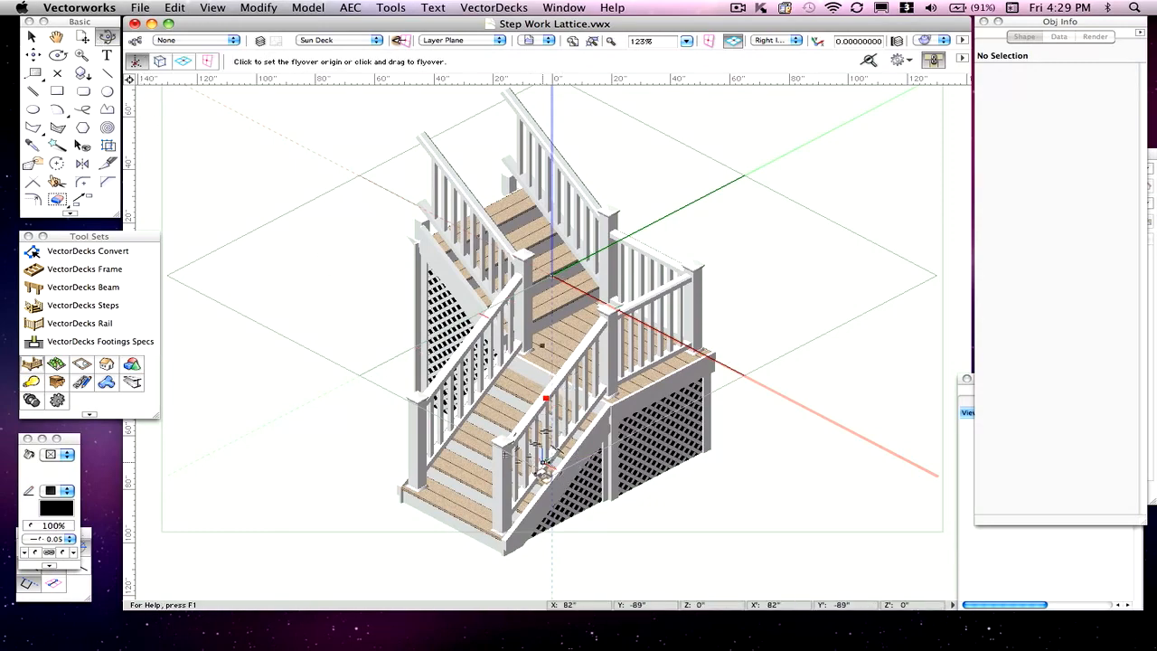
{"action": "left_click_drag", "start_coordinate": [544, 463], "coordinate": [496, 443]}
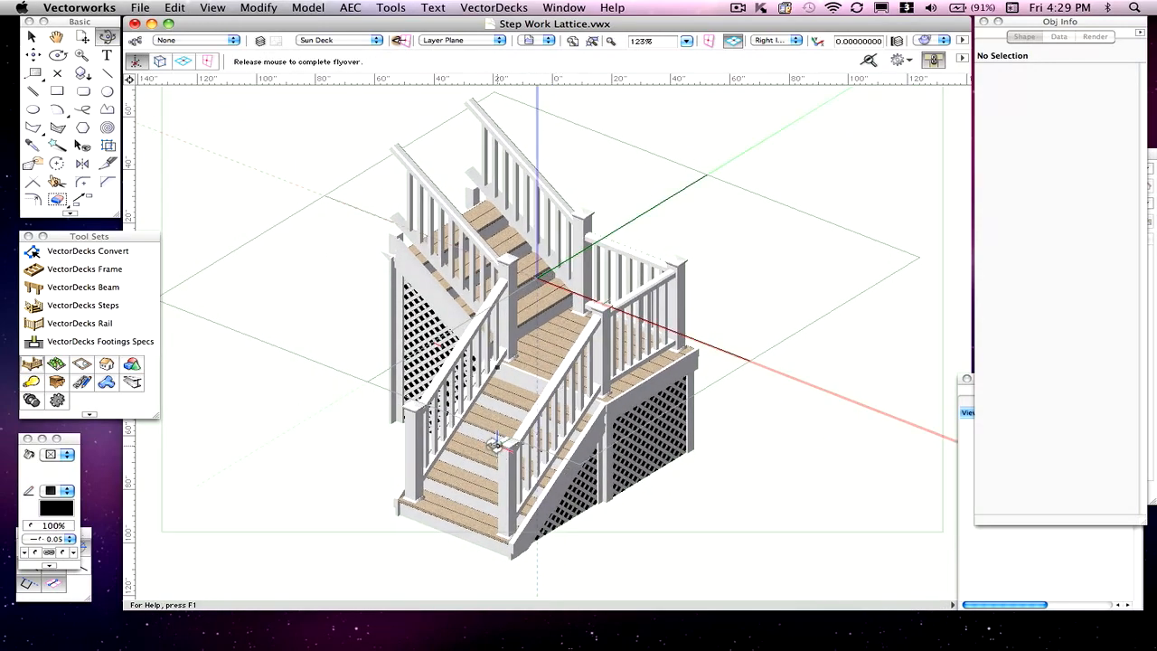
{"action": "left_click_drag", "start_coordinate": [481, 509], "coordinate": [436, 480]}
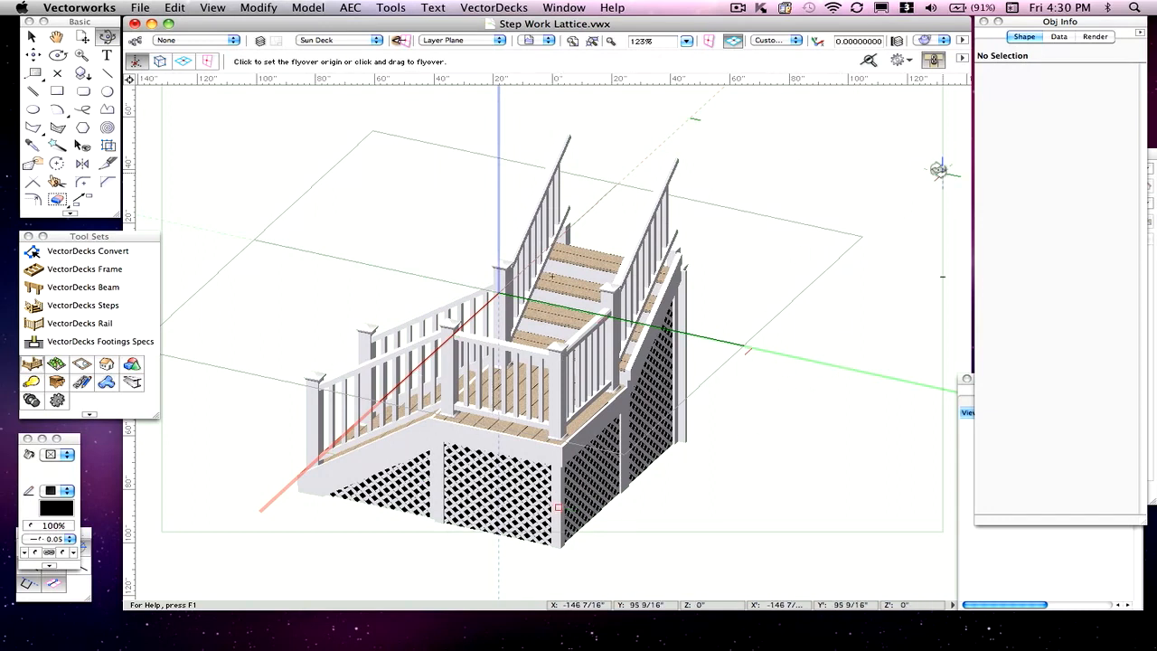
Remove the lattice from the staircase's top step and bottom step, keeping it on the landing, and apply the step specifications
{"action": "key", "text": "x"}
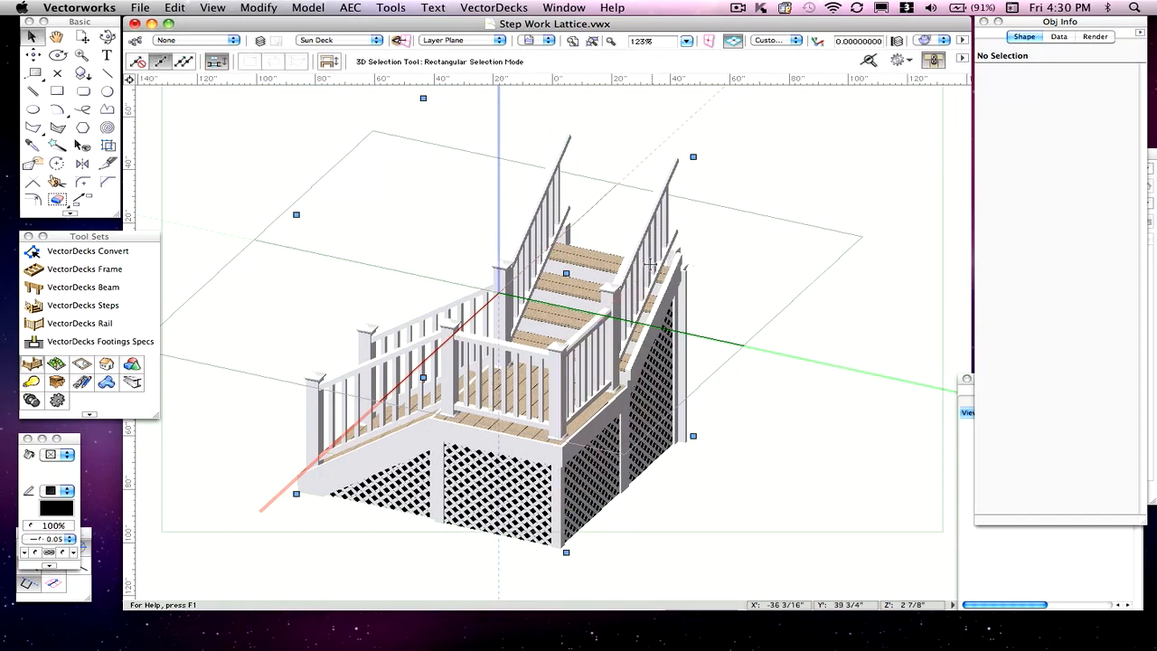
{"action": "left_click", "coordinate": [650, 264]}
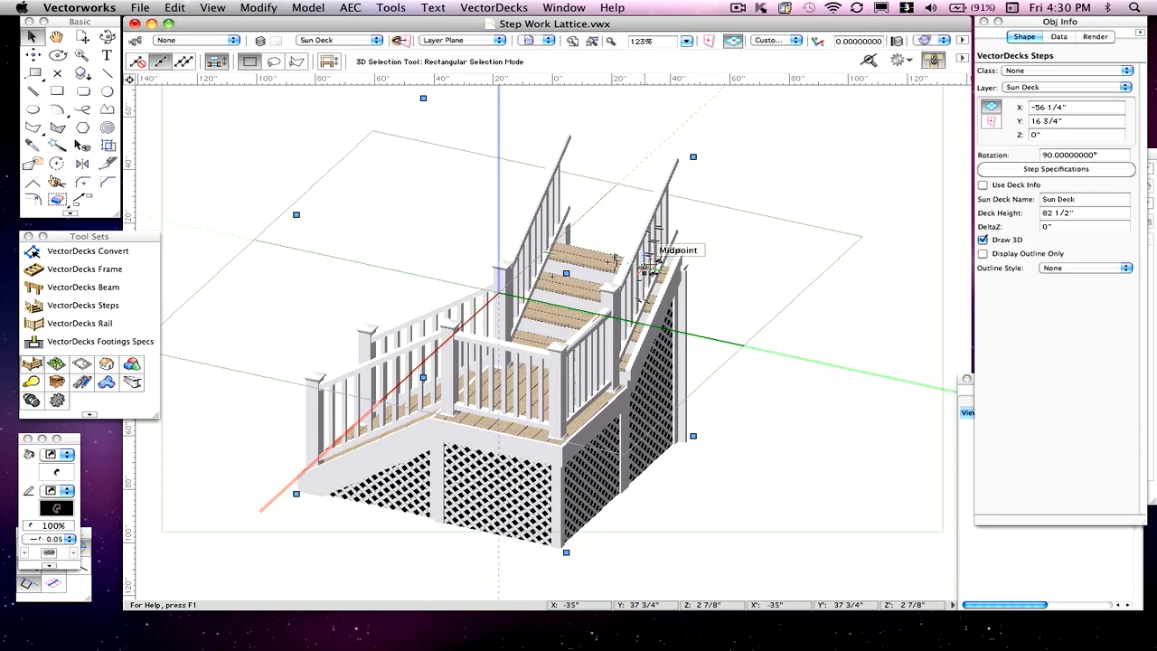
{"action": "left_click", "coordinate": [1036, 171]}
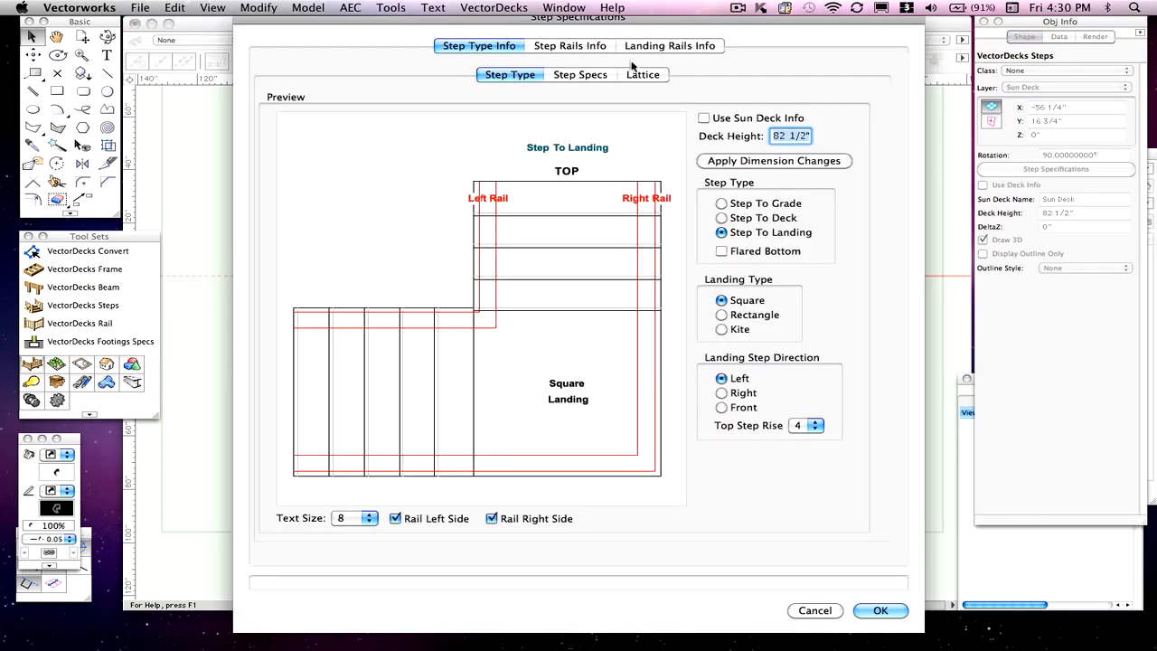
{"action": "left_click", "coordinate": [638, 73]}
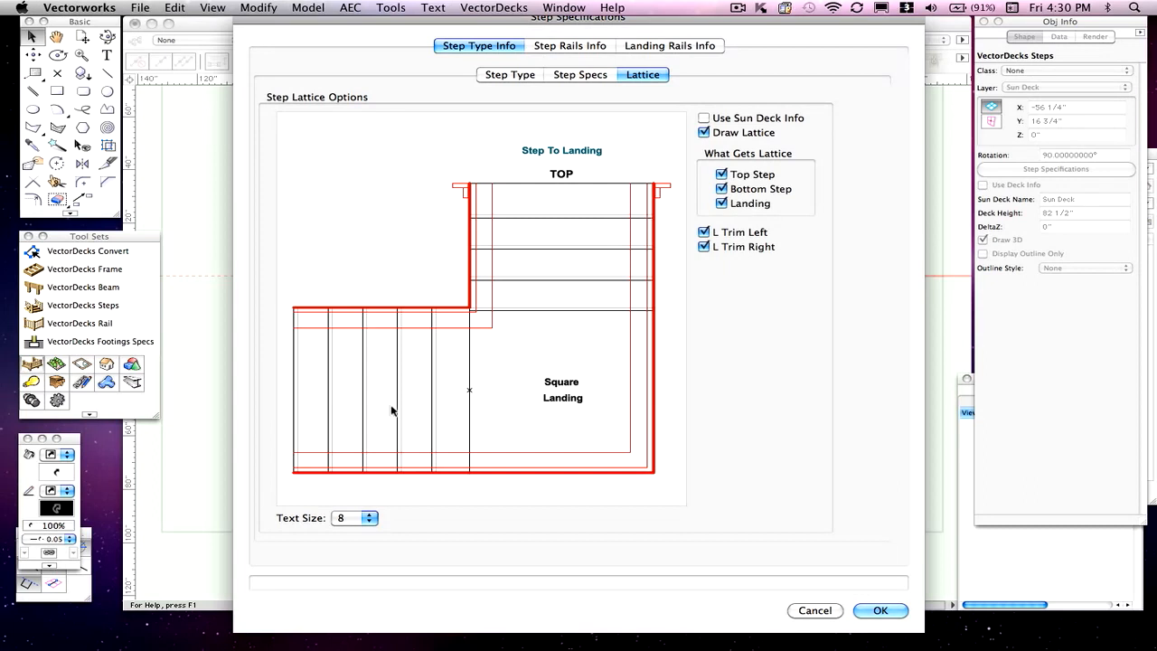
{"action": "left_click", "coordinate": [721, 174]}
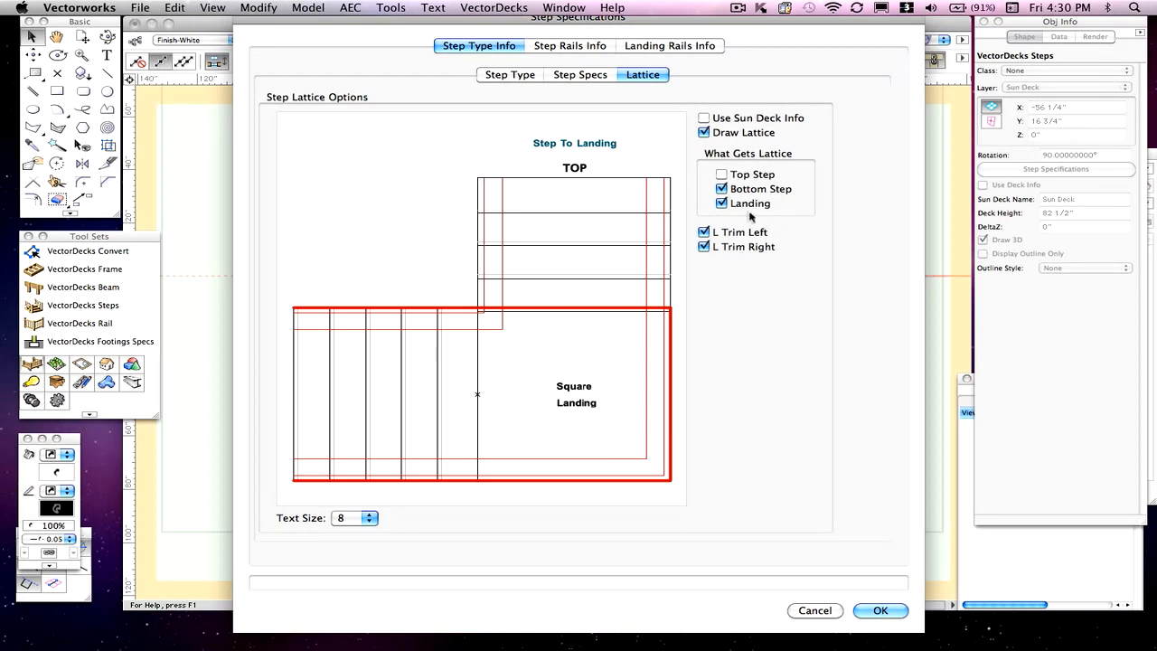
{"action": "left_click", "coordinate": [722, 189]}
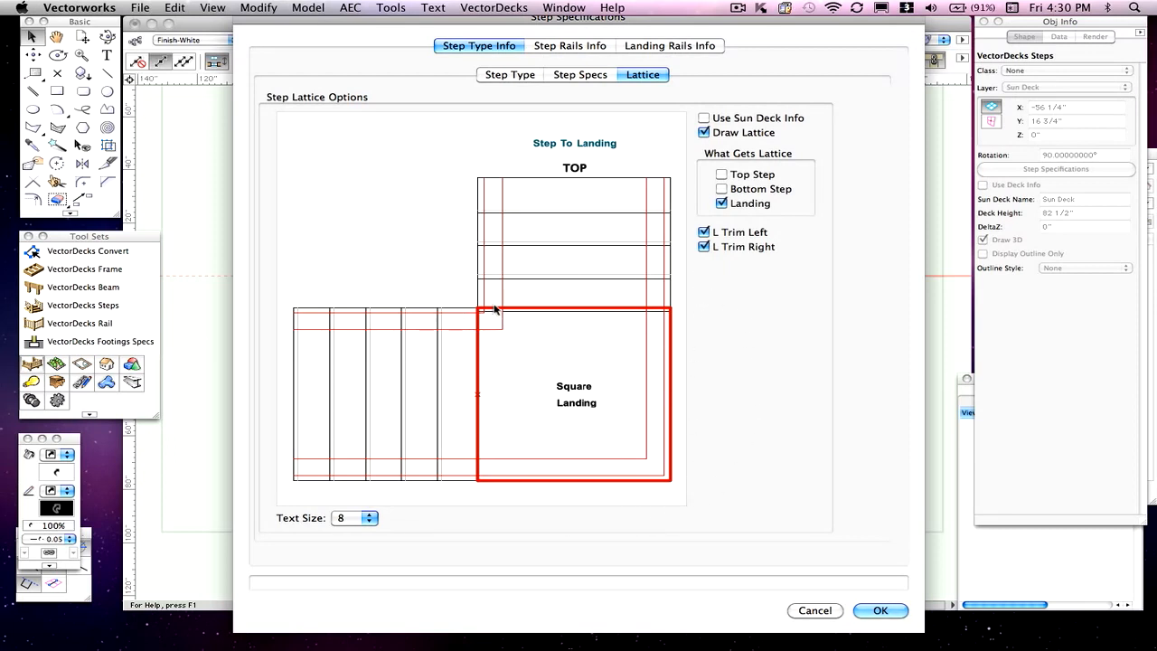
{"action": "key", "text": "Return"}
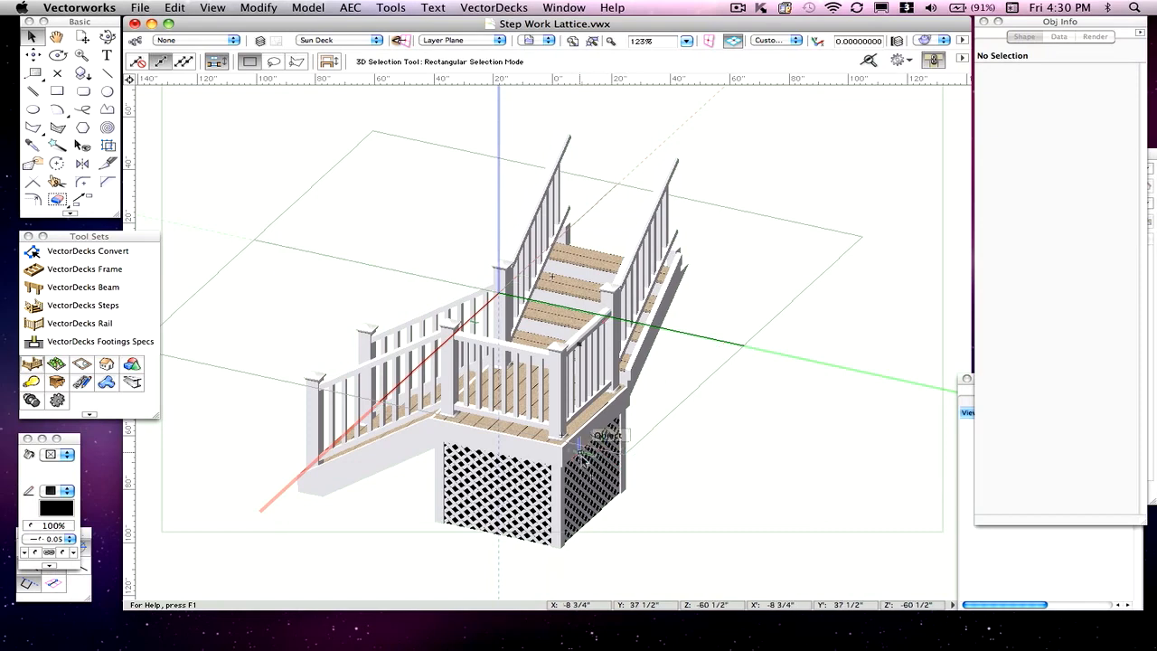
Change the staircase's landing type to Rectangle and apply the step specifications
{"action": "left_click", "coordinate": [107, 37]}
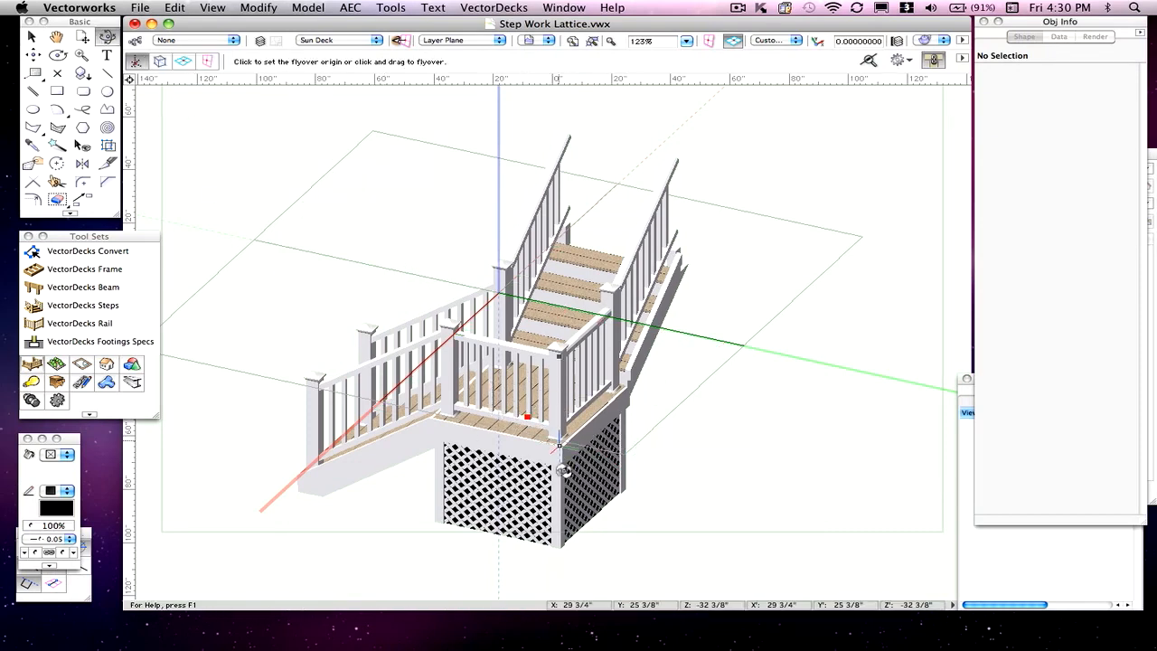
{"action": "left_click_drag", "start_coordinate": [562, 470], "coordinate": [600, 483]}
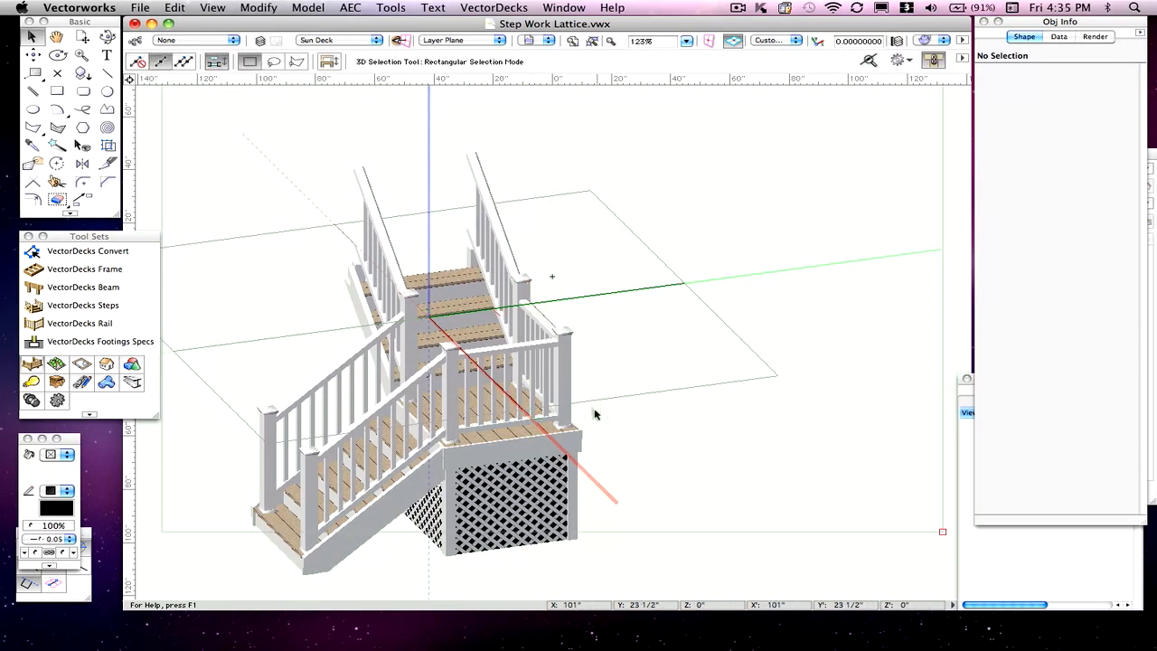
{"action": "left_click", "coordinate": [526, 405]}
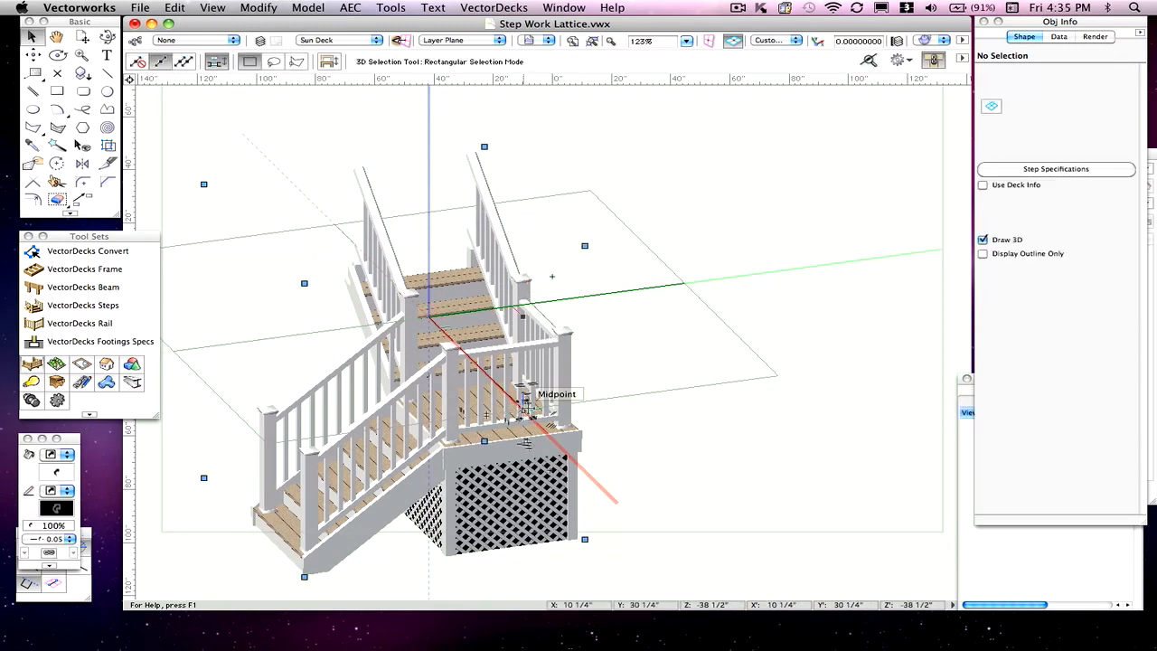
{"action": "left_click", "coordinate": [1012, 169]}
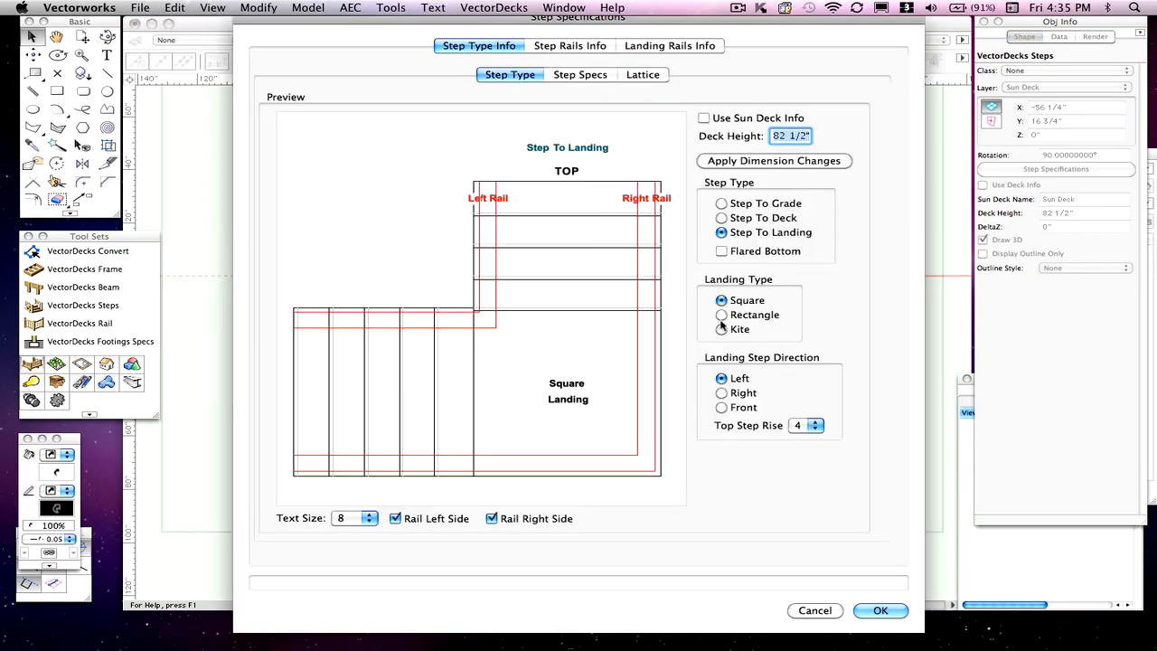
{"action": "left_click", "coordinate": [720, 314]}
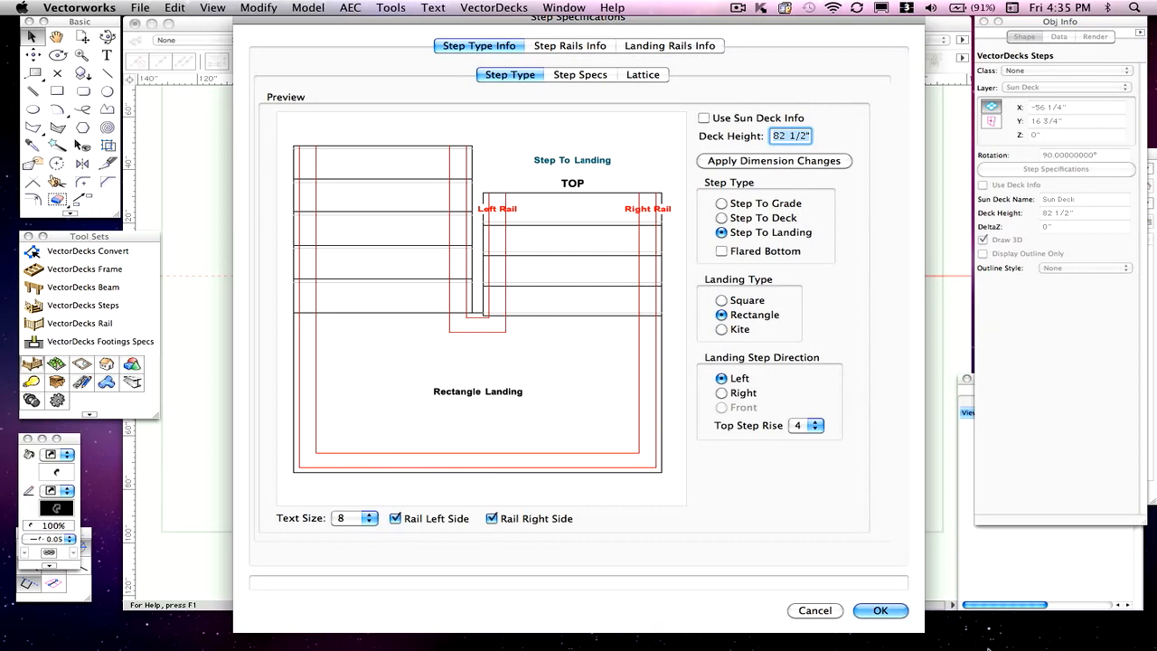
{"action": "left_click", "coordinate": [876, 611]}
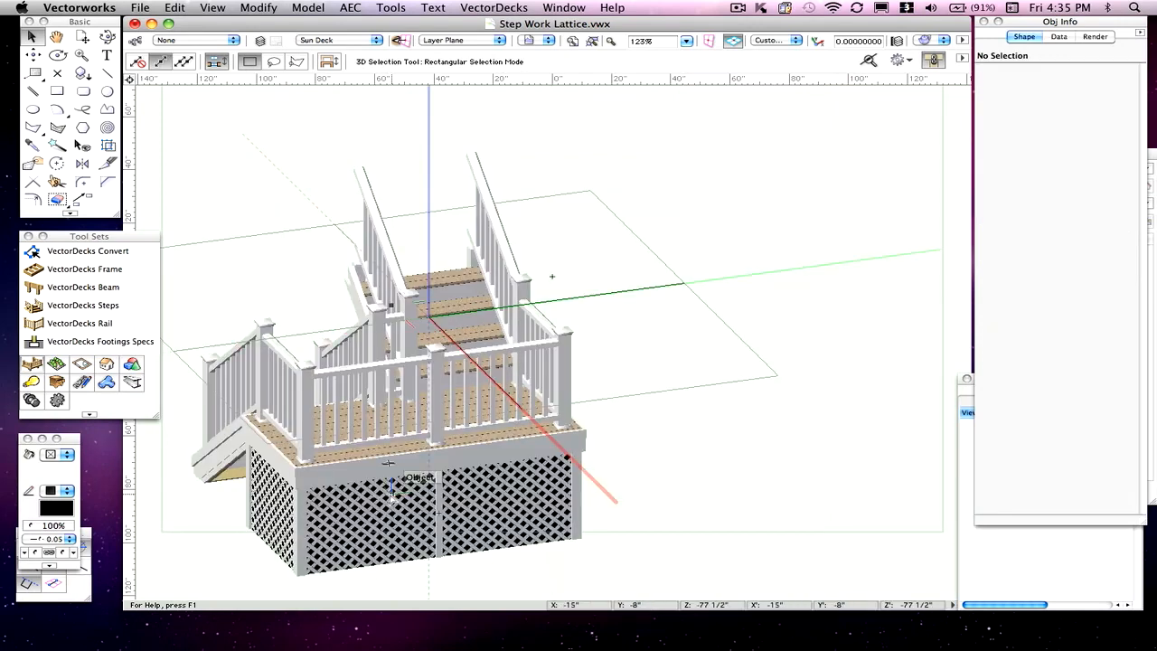
Change the staircase's landing type to Kite with a flared bottom and apply the step specifications
{"action": "left_click", "coordinate": [780, 42]}
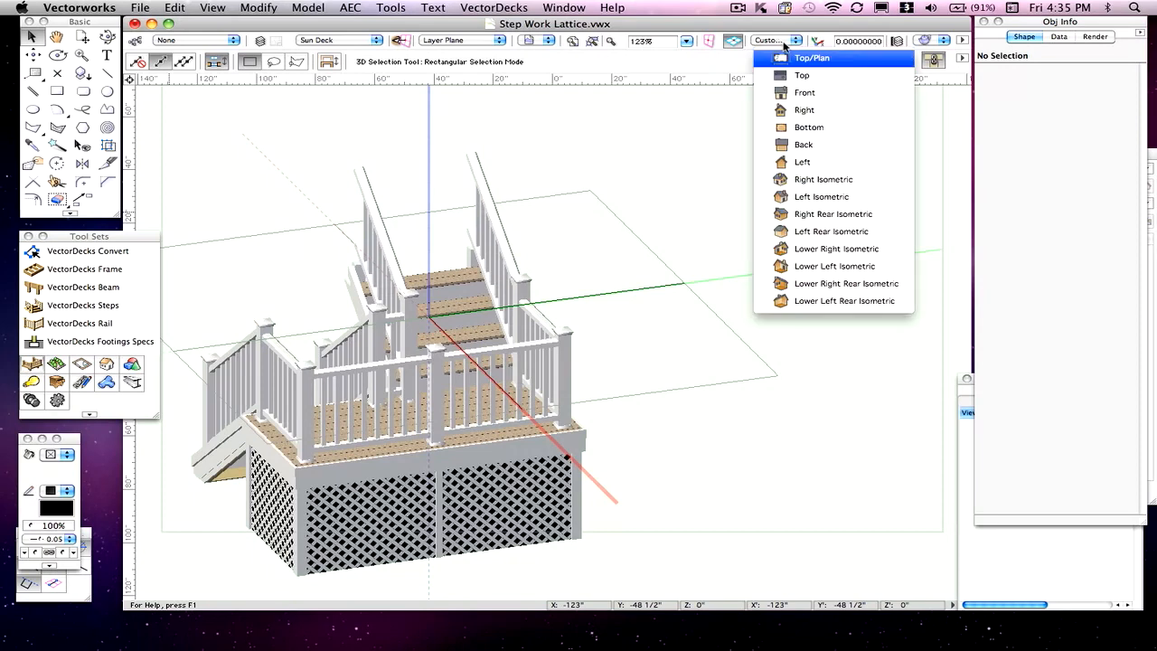
{"action": "left_click", "coordinate": [860, 185]}
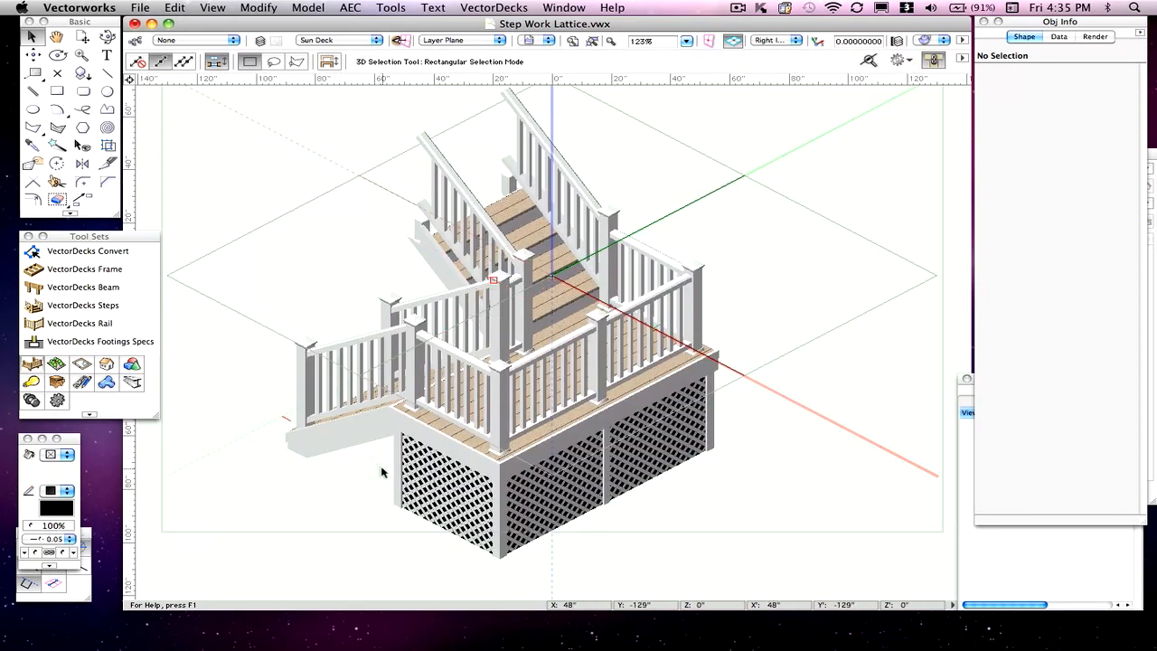
{"action": "left_click", "coordinate": [108, 36]}
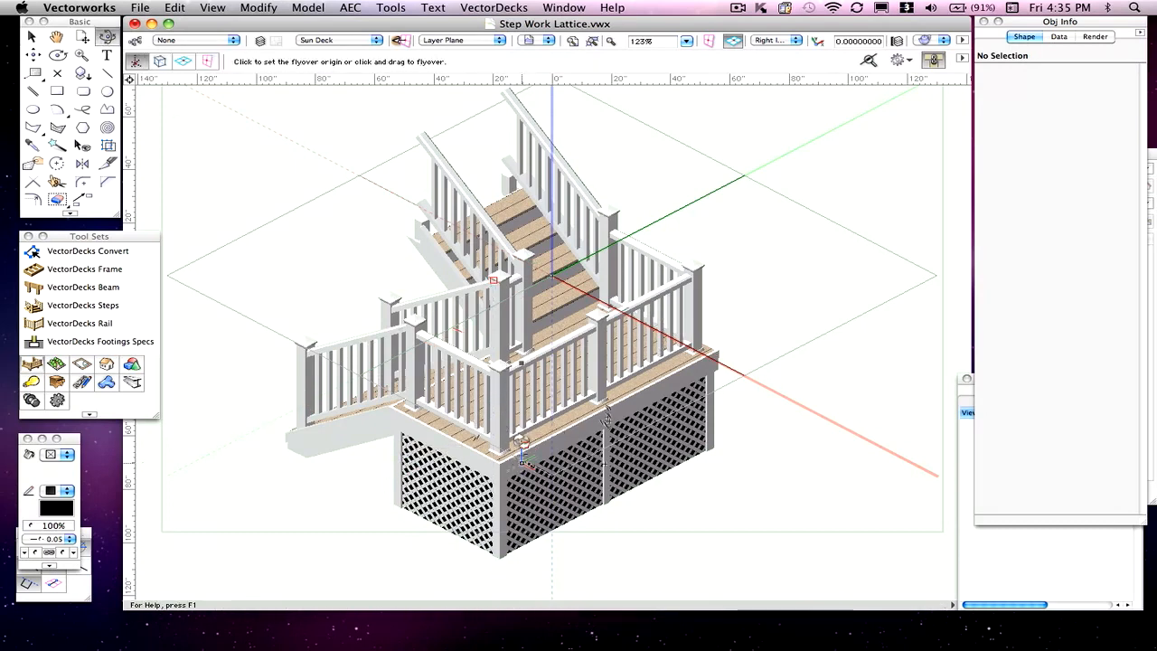
{"action": "left_click", "coordinate": [530, 390]}
{"action": "mouse_move", "coordinate": [471, 502]}
{"action": "left_mouse_down"}
{"action": "mouse_move", "coordinate": [536, 519]}
{"action": "mouse_move", "coordinate": [412, 533]}
{"action": "left_mouse_up"}
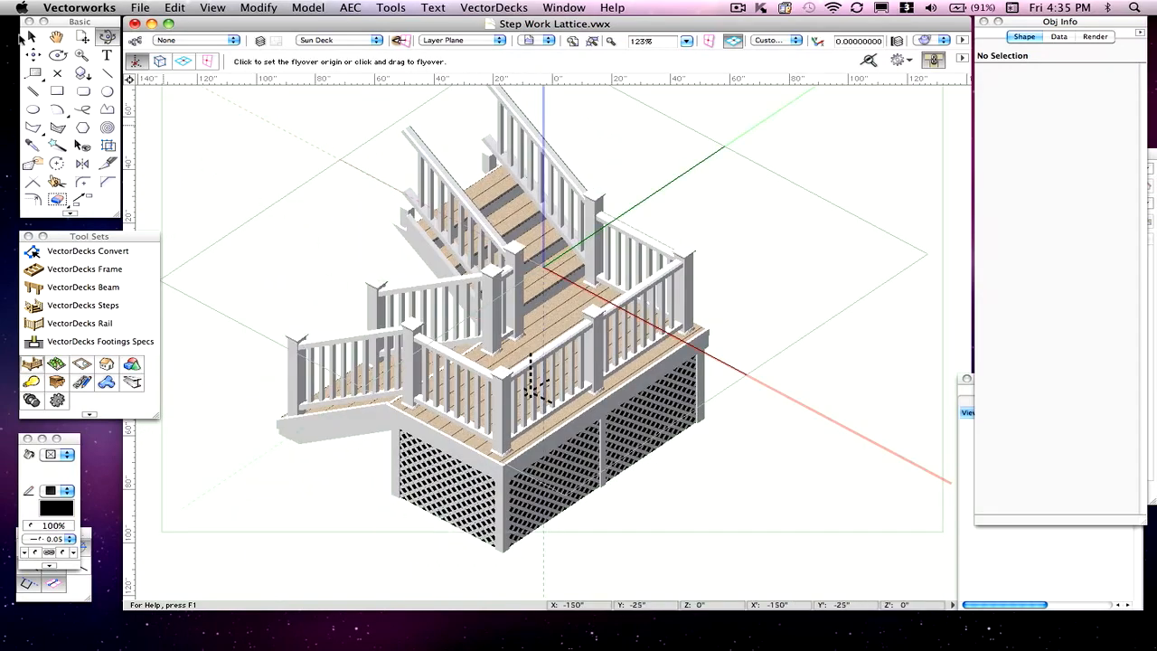
{"action": "left_click", "coordinate": [31, 36]}
{"action": "left_click", "coordinate": [586, 253]}
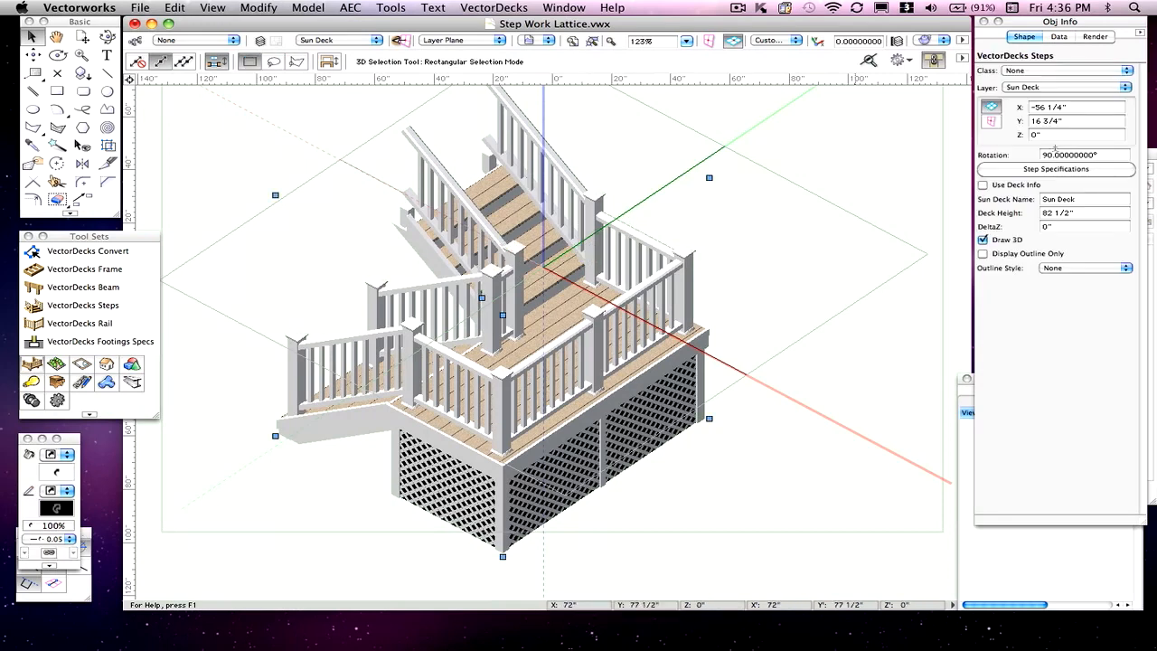
{"action": "left_click", "coordinate": [1048, 170]}
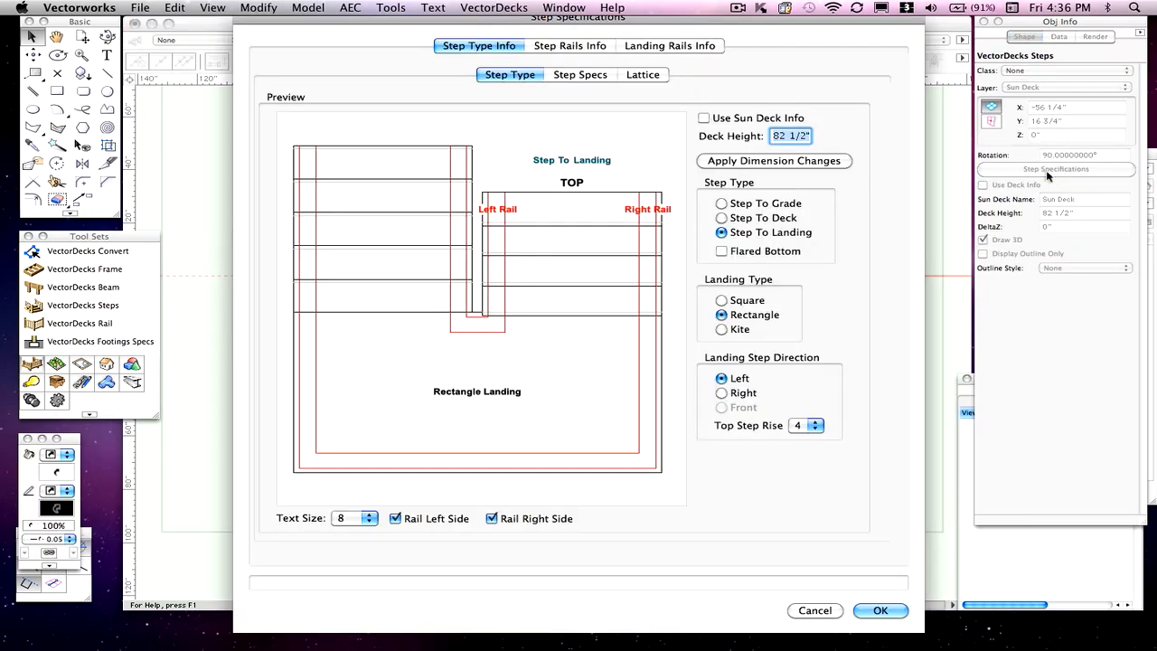
{"action": "left_click", "coordinate": [721, 329]}
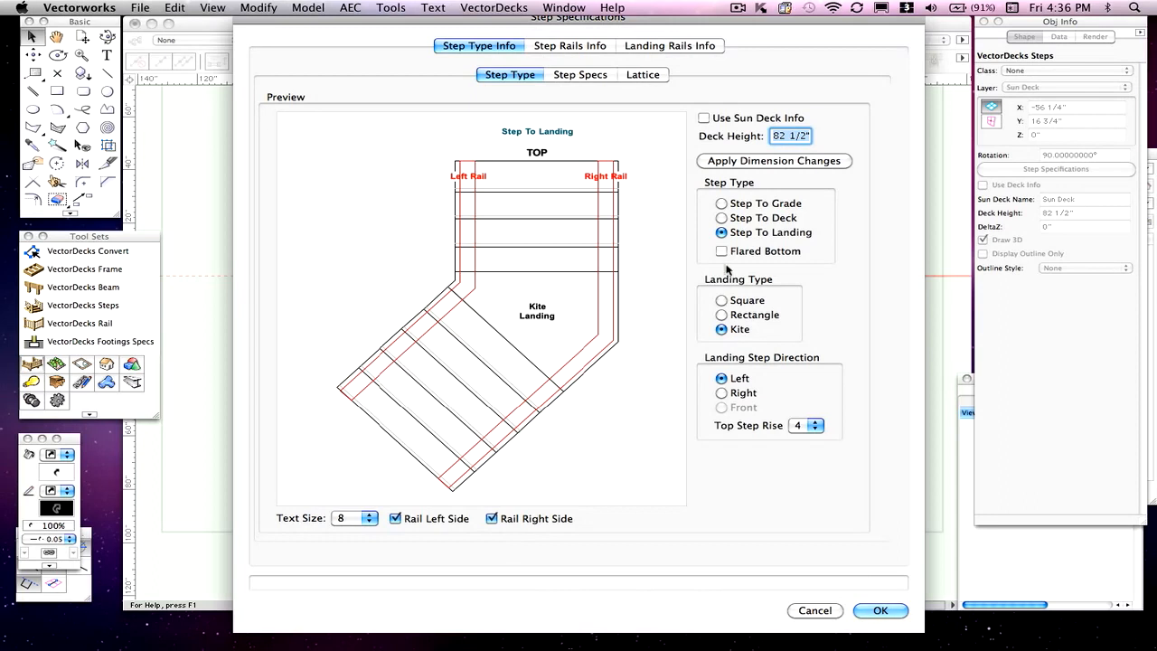
{"action": "left_click", "coordinate": [877, 610]}
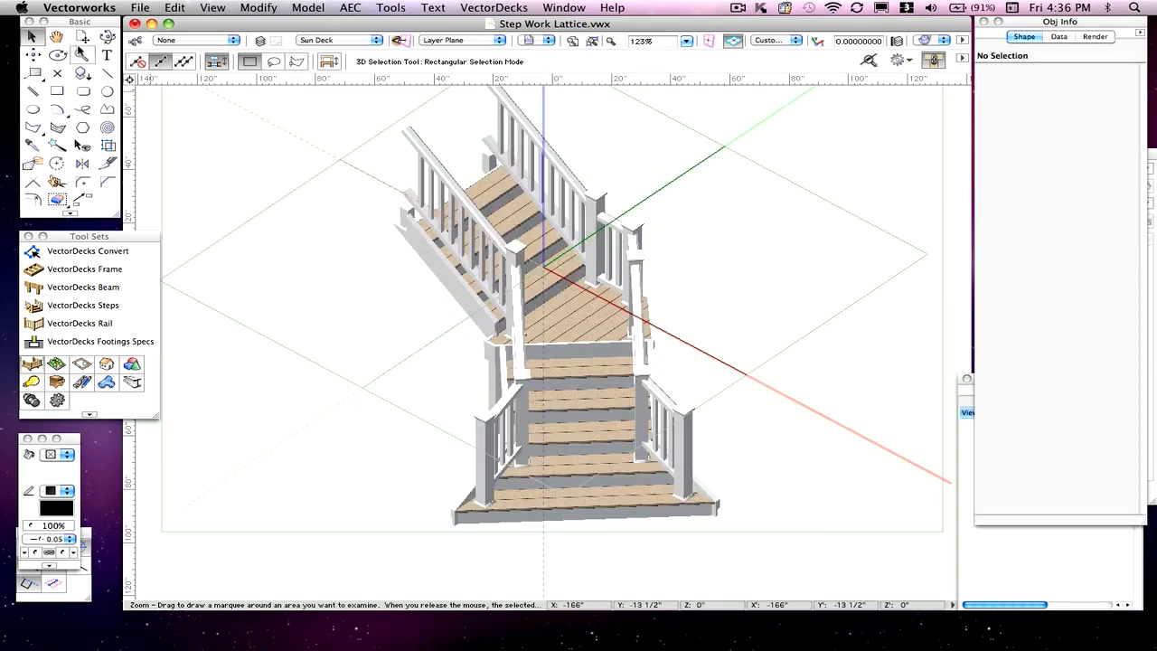
Add lattice to the top step and bottom step of the kite landing staircase and apply the step specifications
{"action": "left_click", "coordinate": [108, 37]}
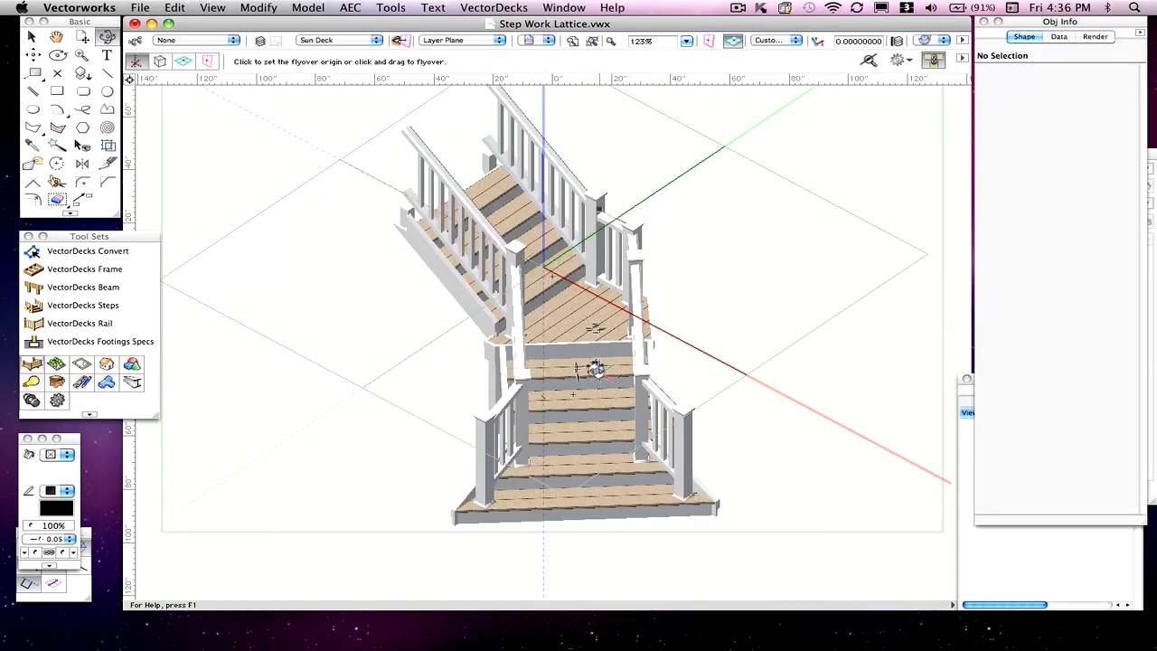
{"action": "left_click_drag", "start_coordinate": [593, 367], "coordinate": [602, 425]}
{"action": "left_click_drag", "start_coordinate": [581, 428], "coordinate": [578, 427]}
{"action": "left_click", "coordinate": [31, 36]}
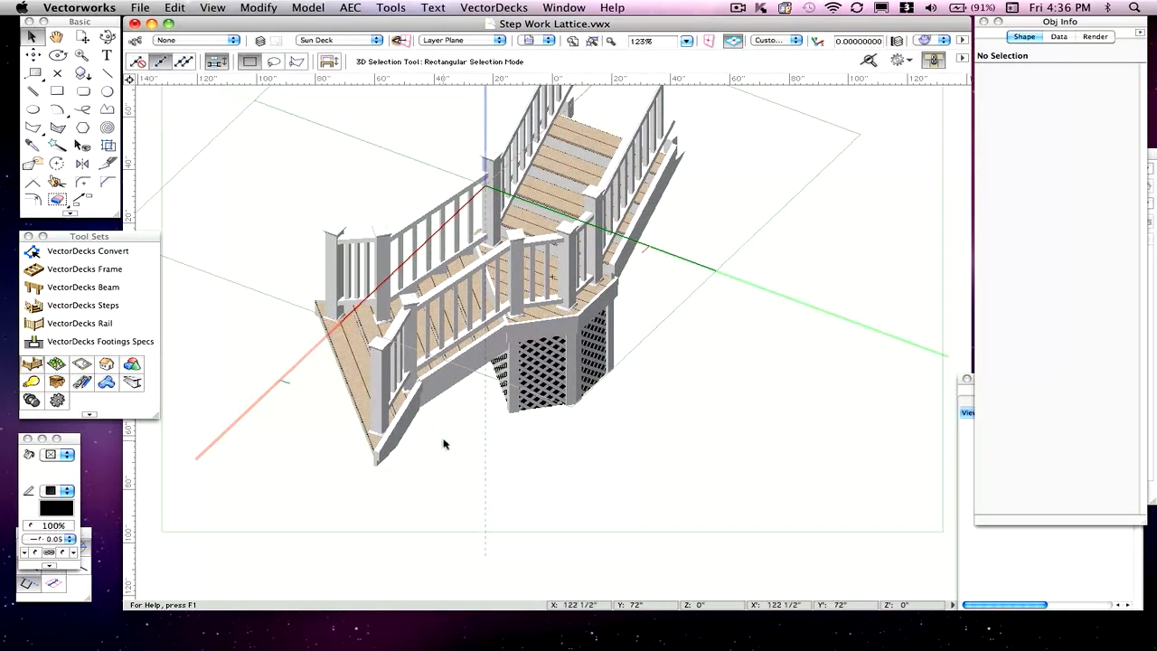
{"action": "left_click", "coordinate": [543, 298]}
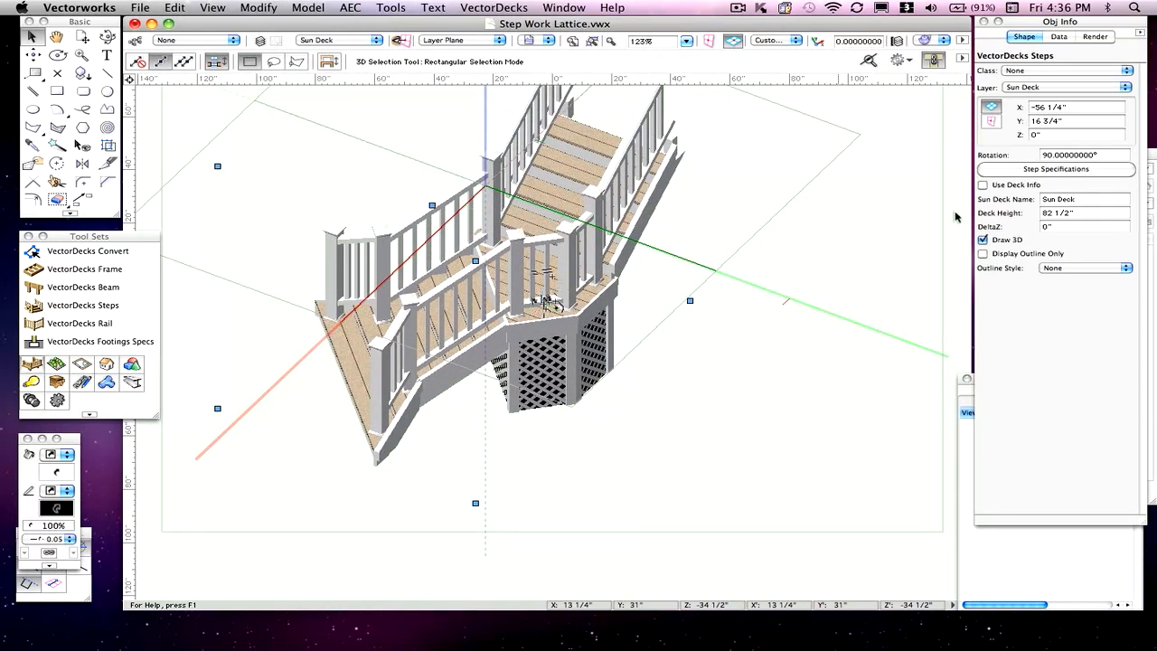
{"action": "left_click", "coordinate": [1016, 172]}
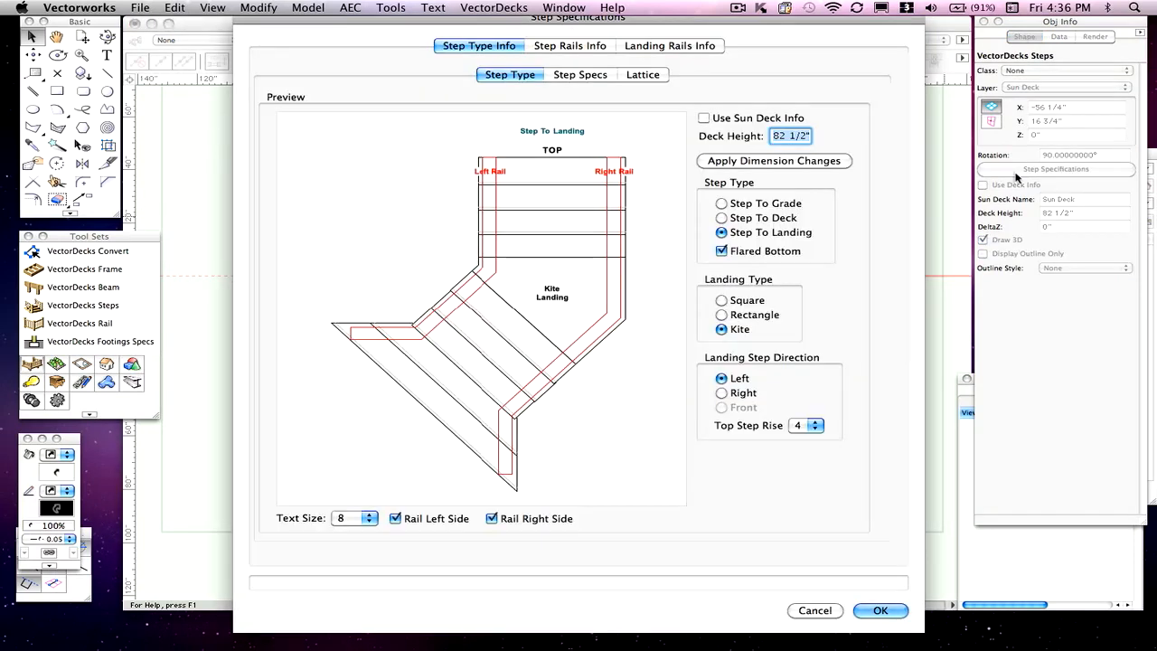
{"action": "left_click", "coordinate": [644, 76]}
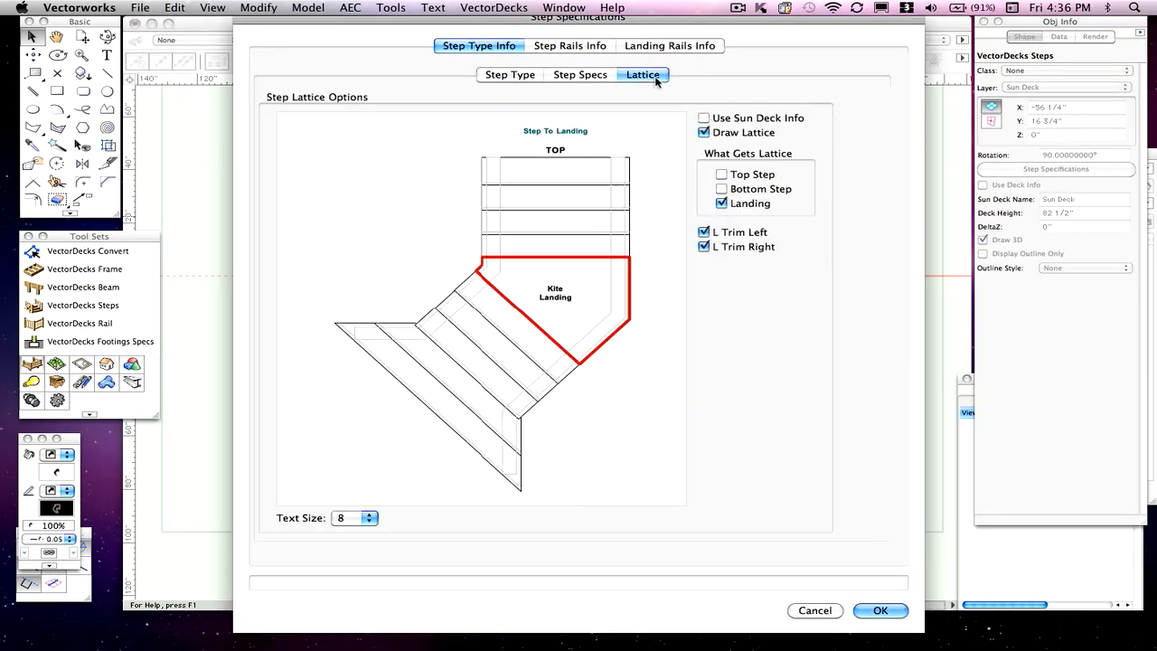
{"action": "left_click", "coordinate": [720, 175]}
{"action": "left_click", "coordinate": [723, 189]}
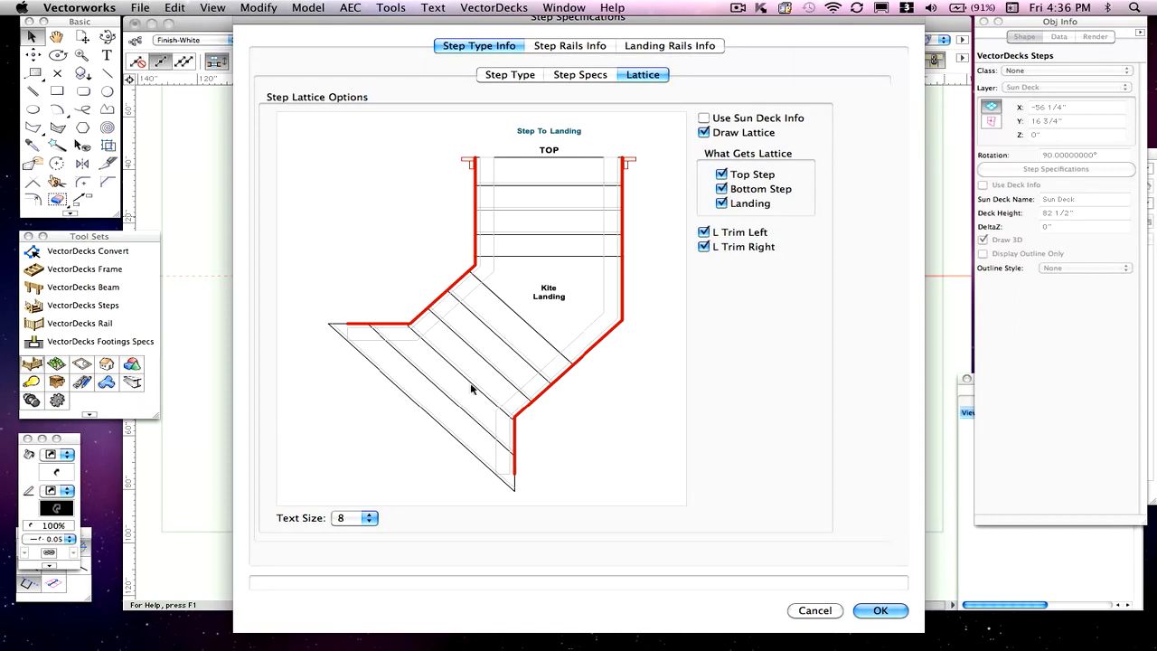
{"action": "left_click", "coordinate": [881, 612]}
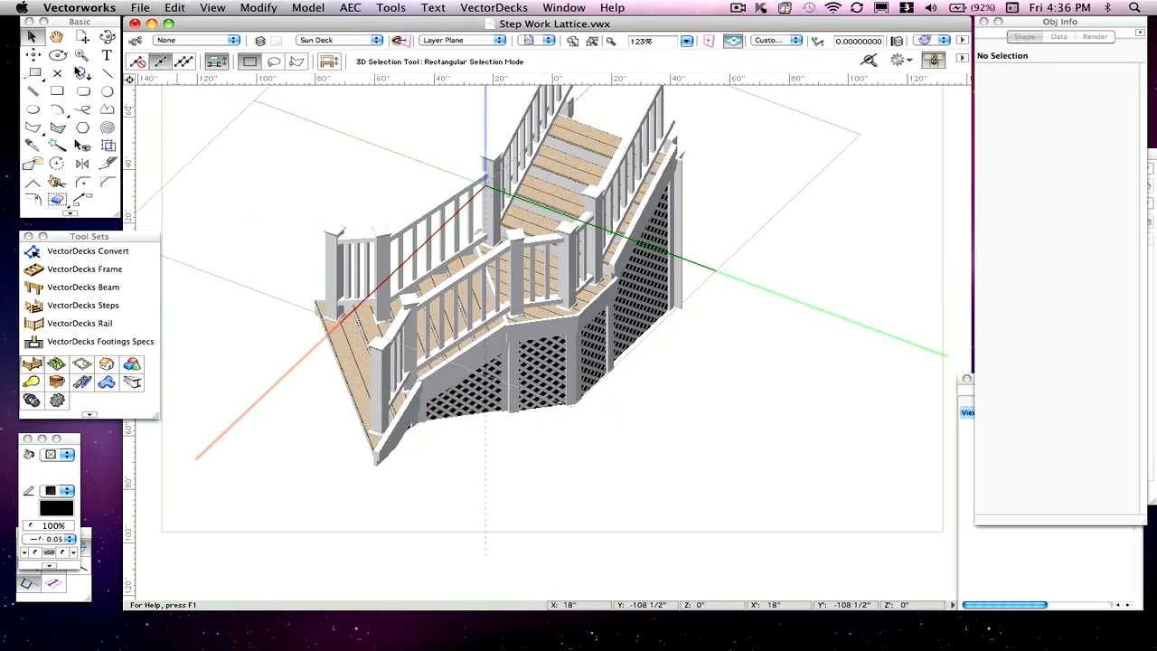
Examine the lattice around the kite landing and flared steps in 3D from several sides with Flyover
{"action": "left_click", "coordinate": [108, 37]}
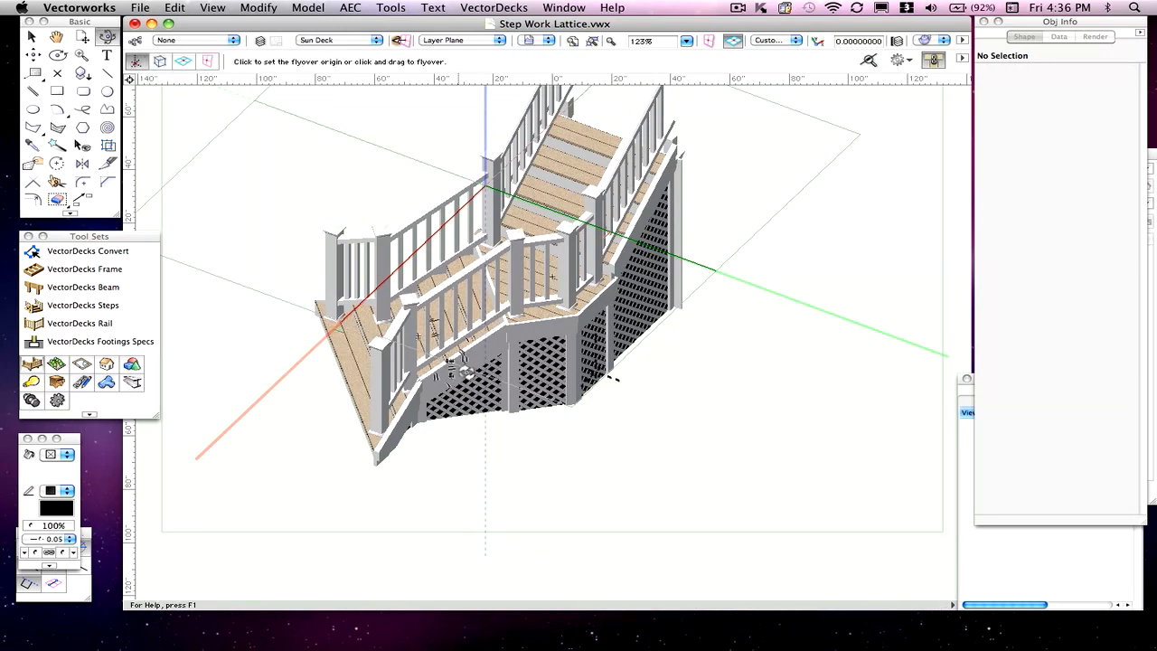
{"action": "left_click_drag", "start_coordinate": [503, 389], "coordinate": [453, 389]}
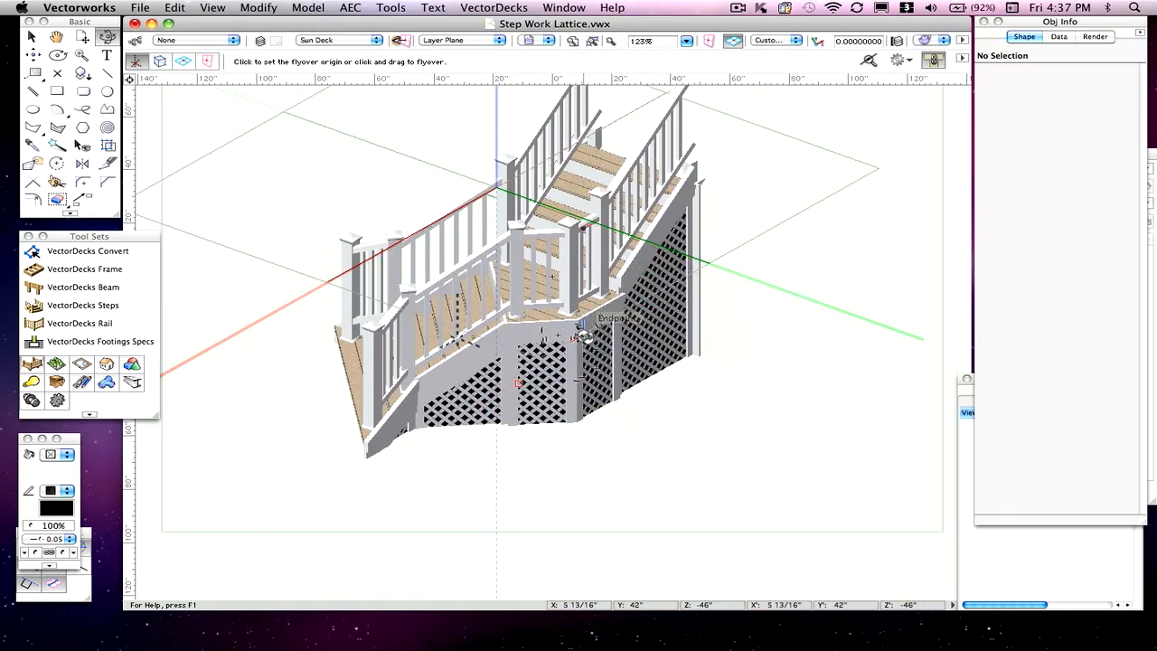
{"action": "left_click_drag", "start_coordinate": [578, 328], "coordinate": [459, 339]}
{"action": "left_click_drag", "start_coordinate": [551, 354], "coordinate": [551, 355]}
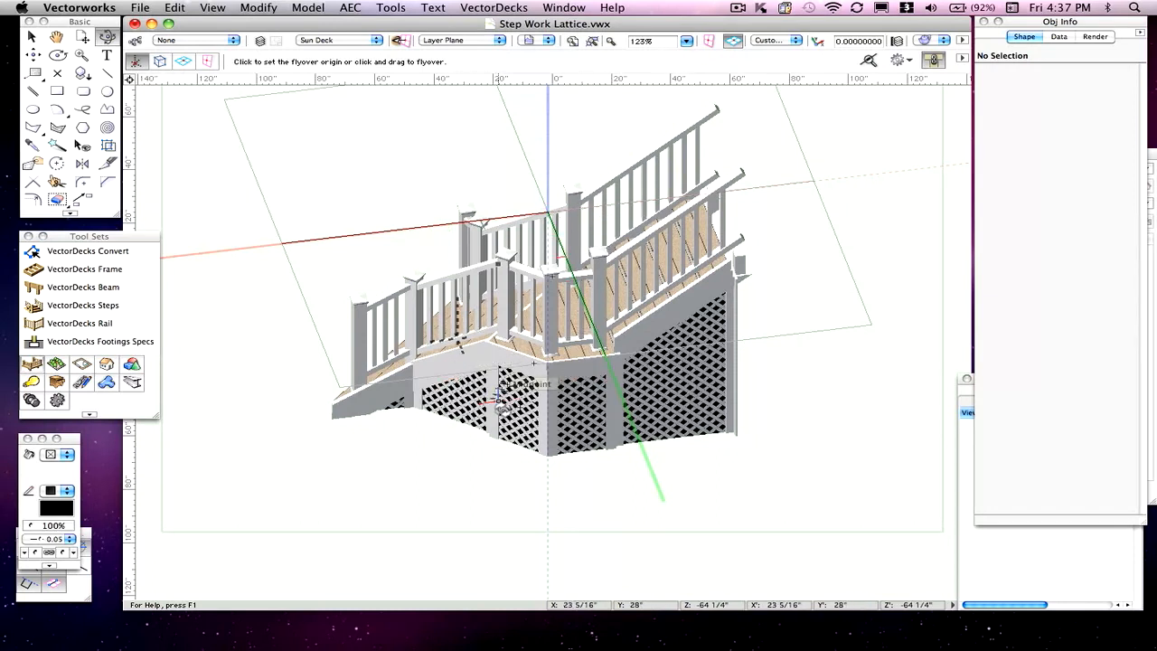
{"action": "left_click_drag", "start_coordinate": [503, 410], "coordinate": [534, 429]}
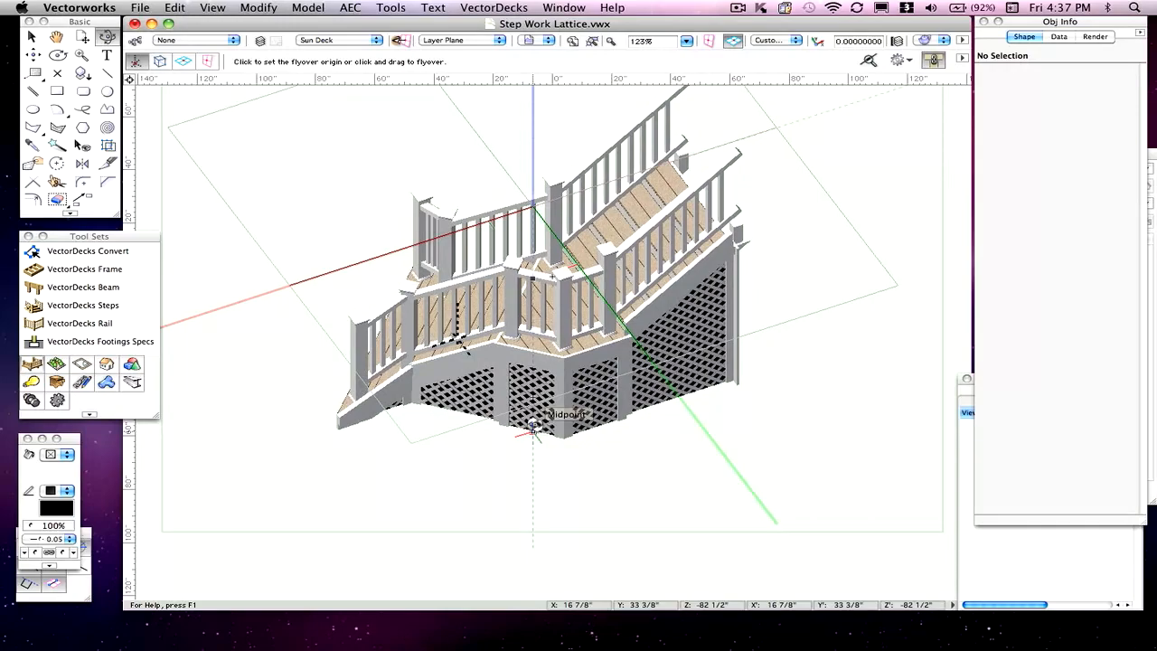